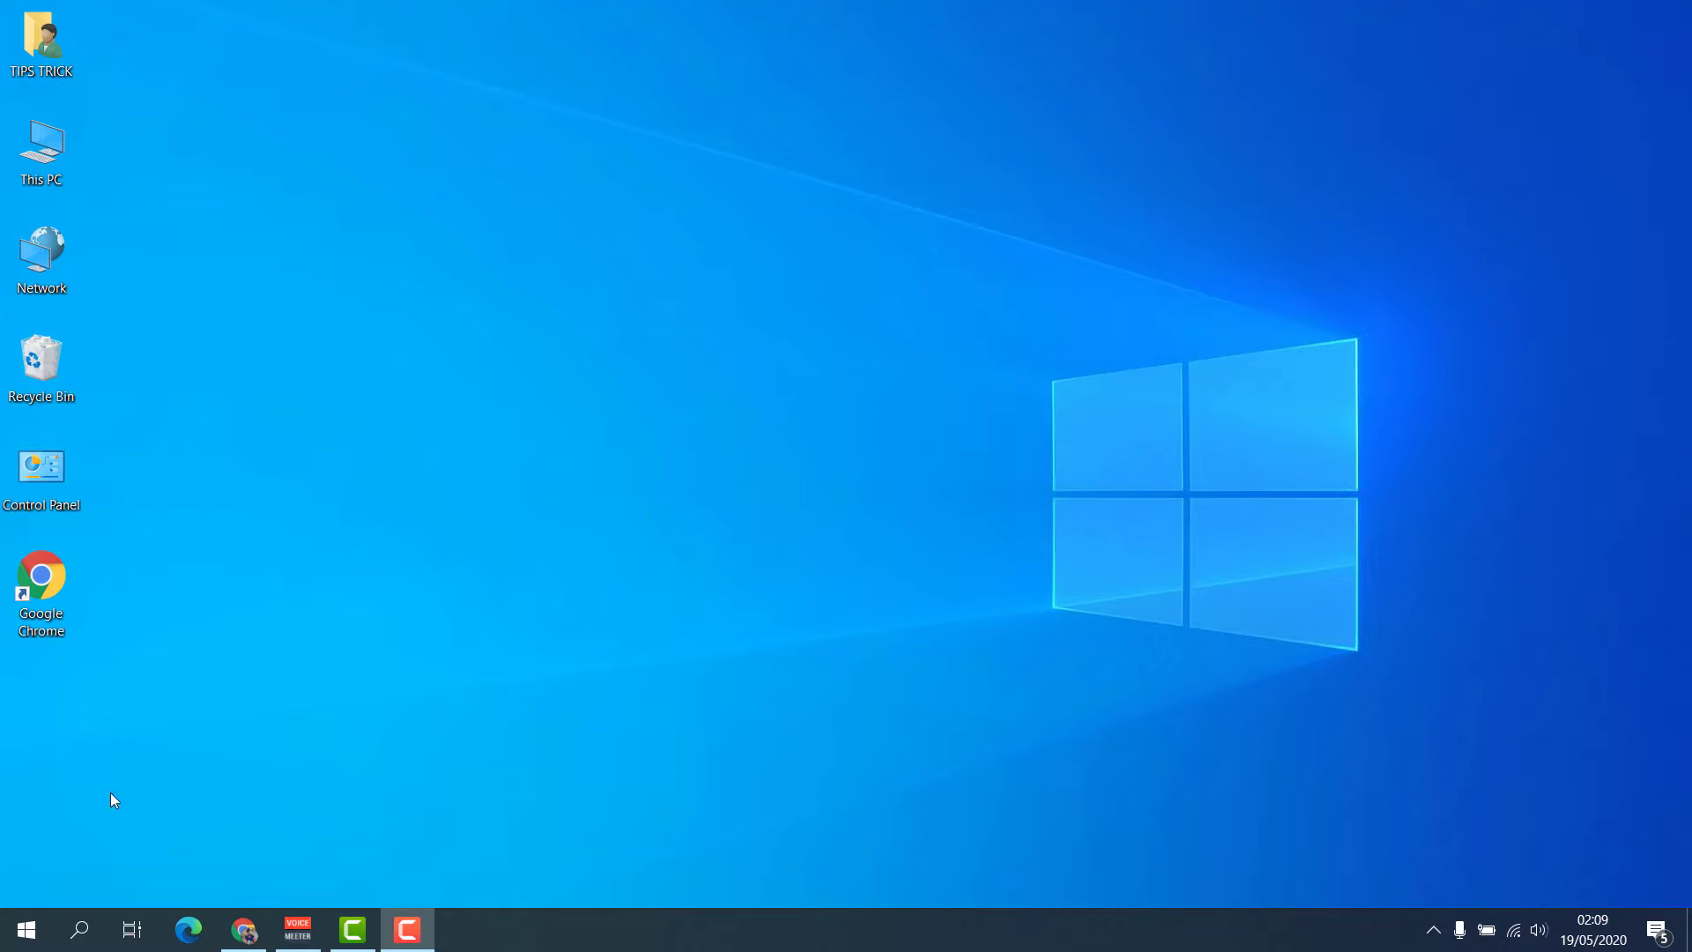
Find and open Remote Desktop Connection and expand its full set of options
click(80, 929)
text(RE)
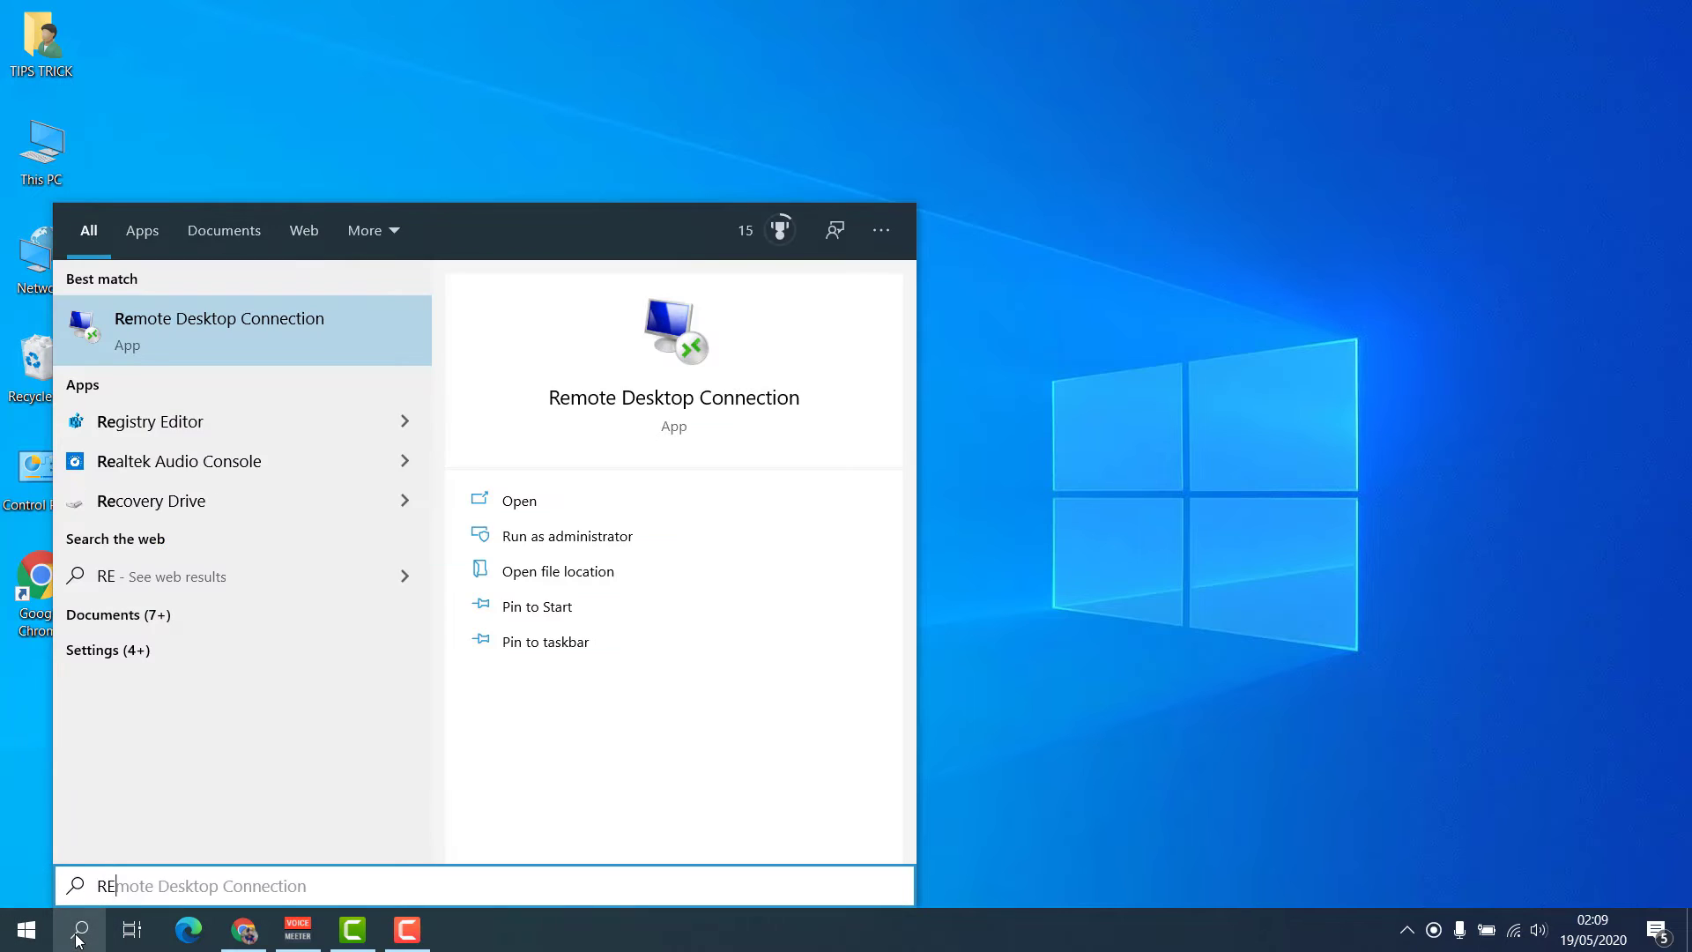
click(274, 321)
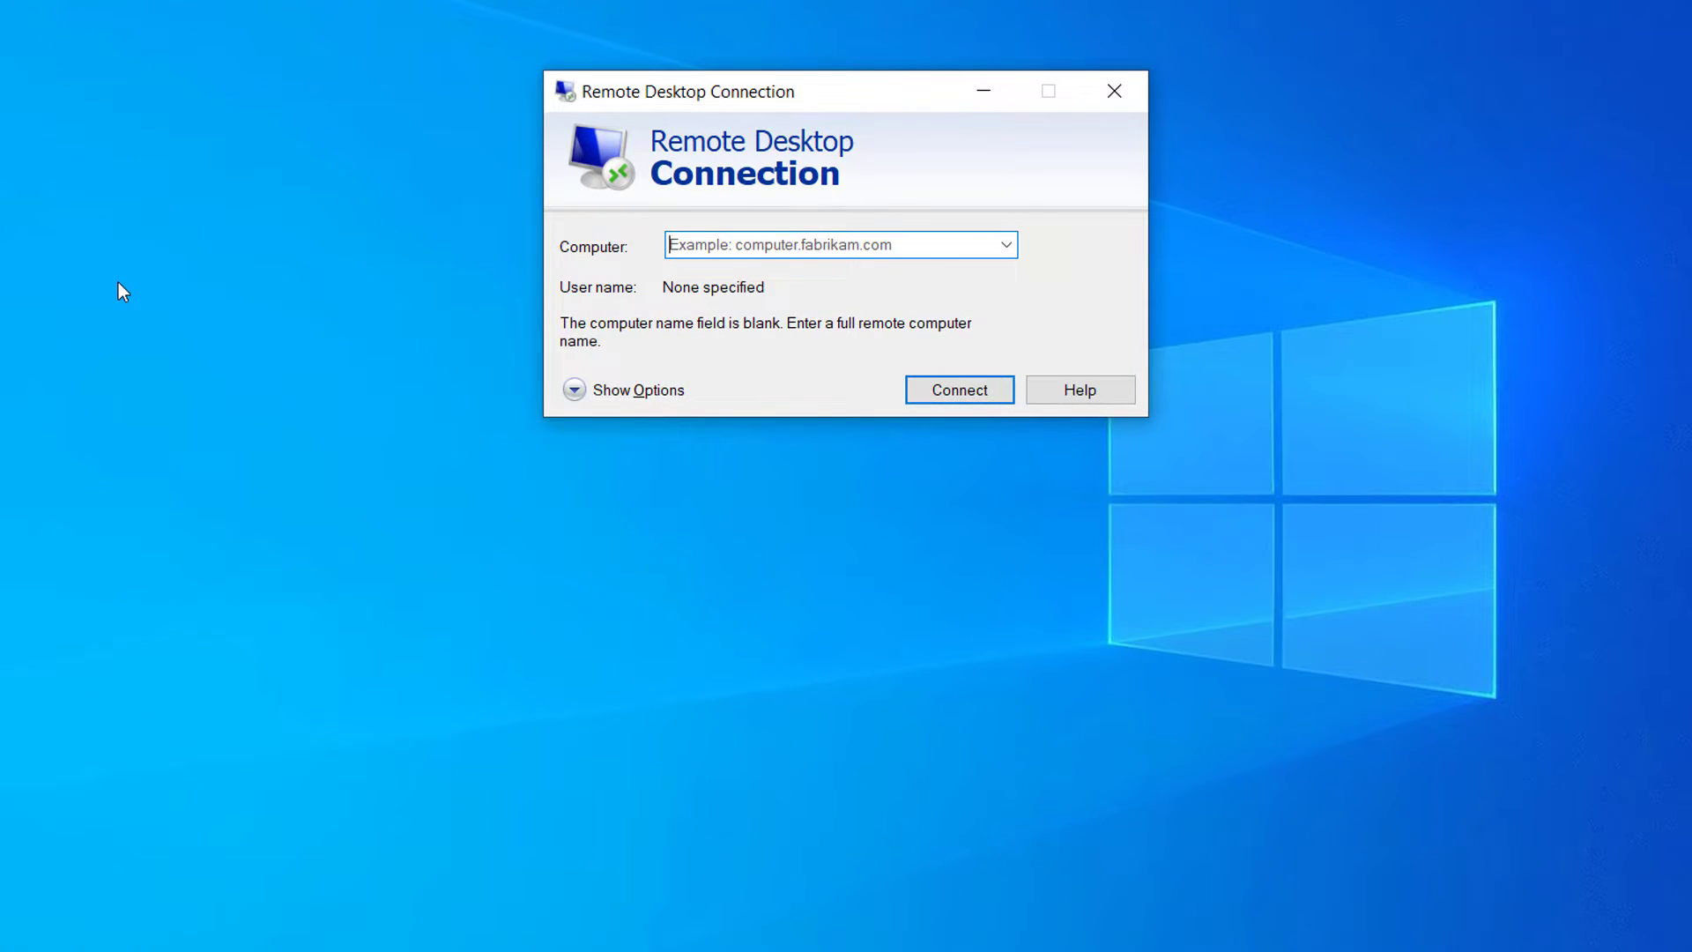
click(617, 386)
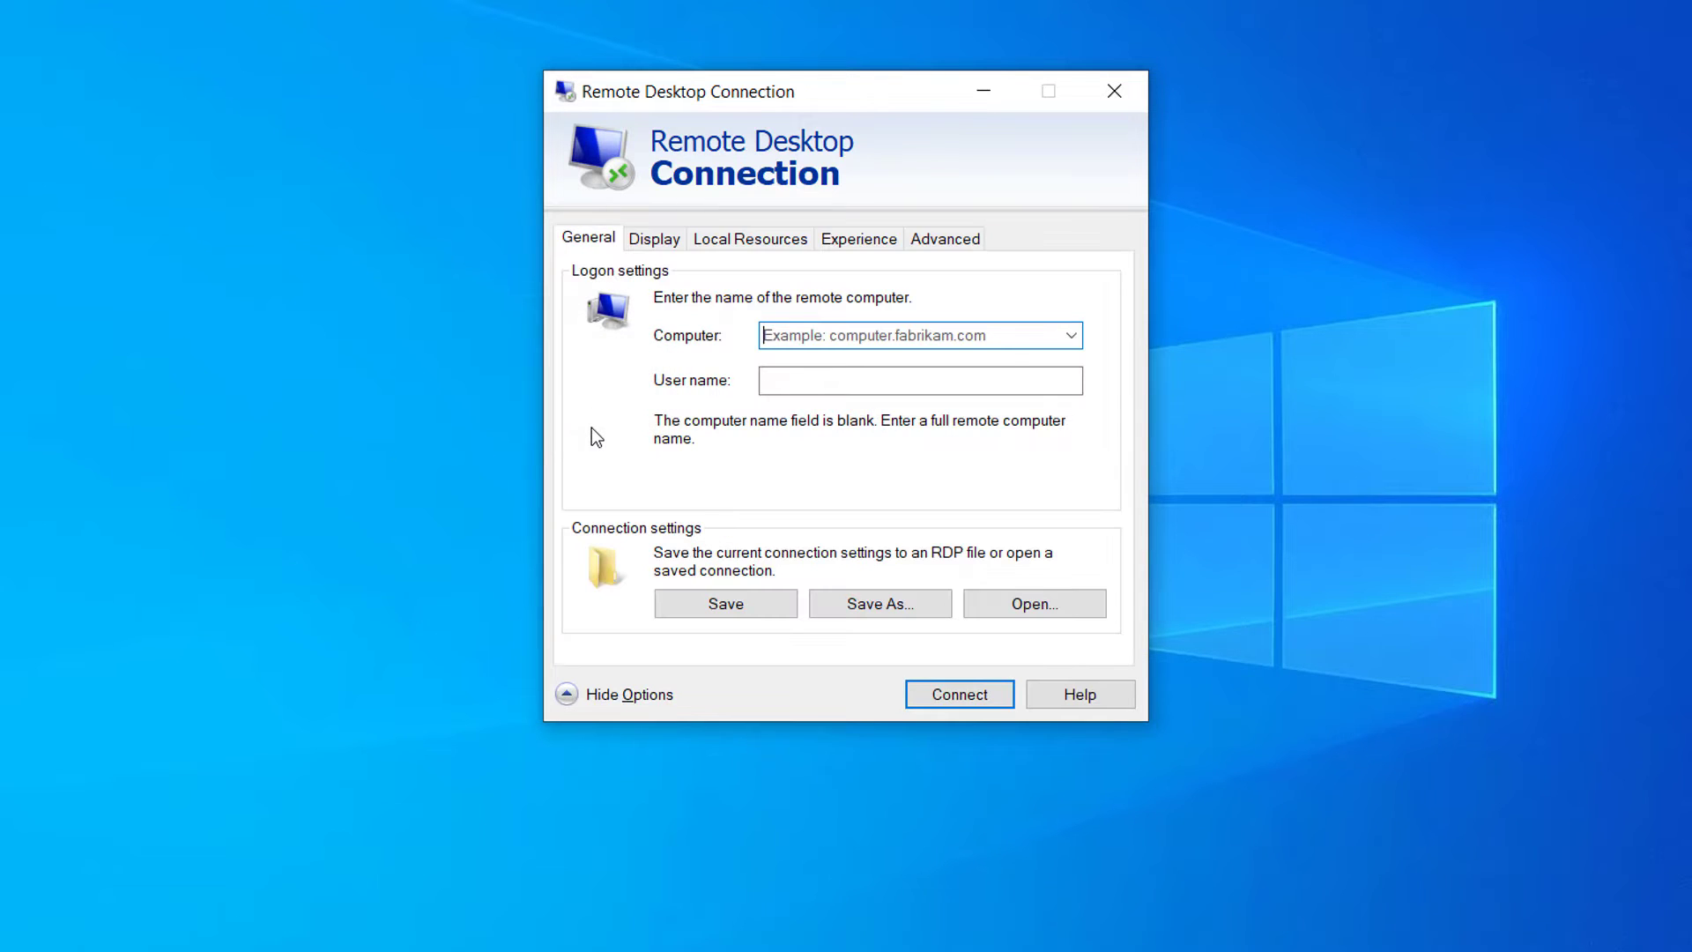
Reduce the remote desktop display size to about 1280 by 800 pixels
click(652, 241)
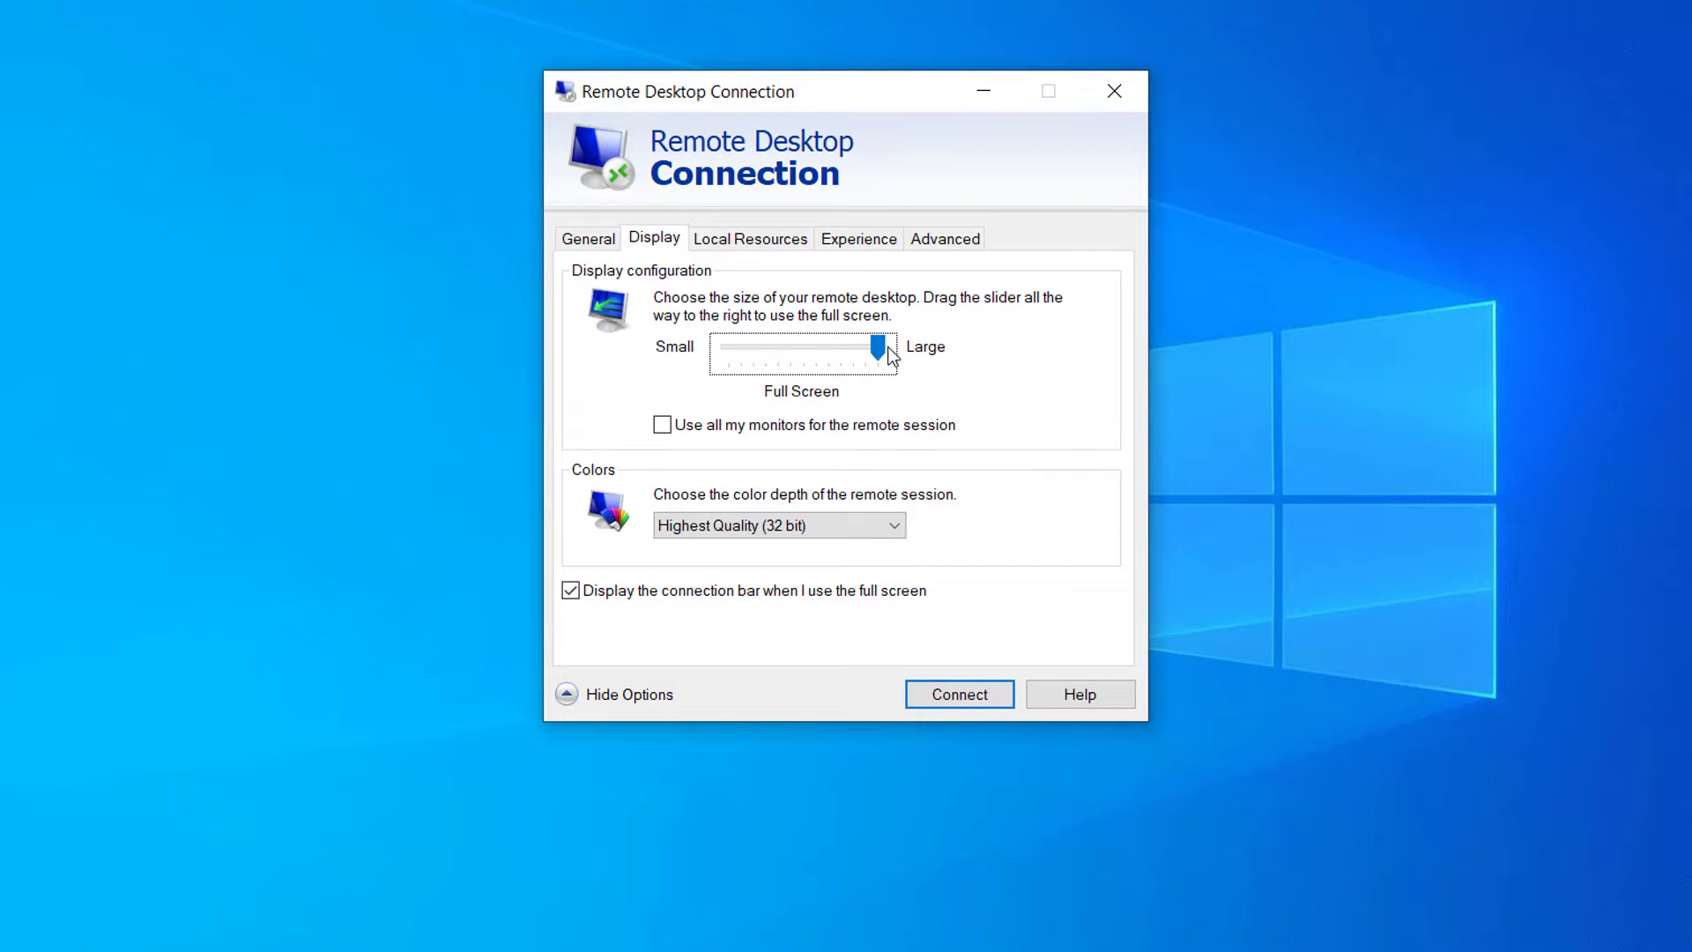
drag(878, 348, 793, 346)
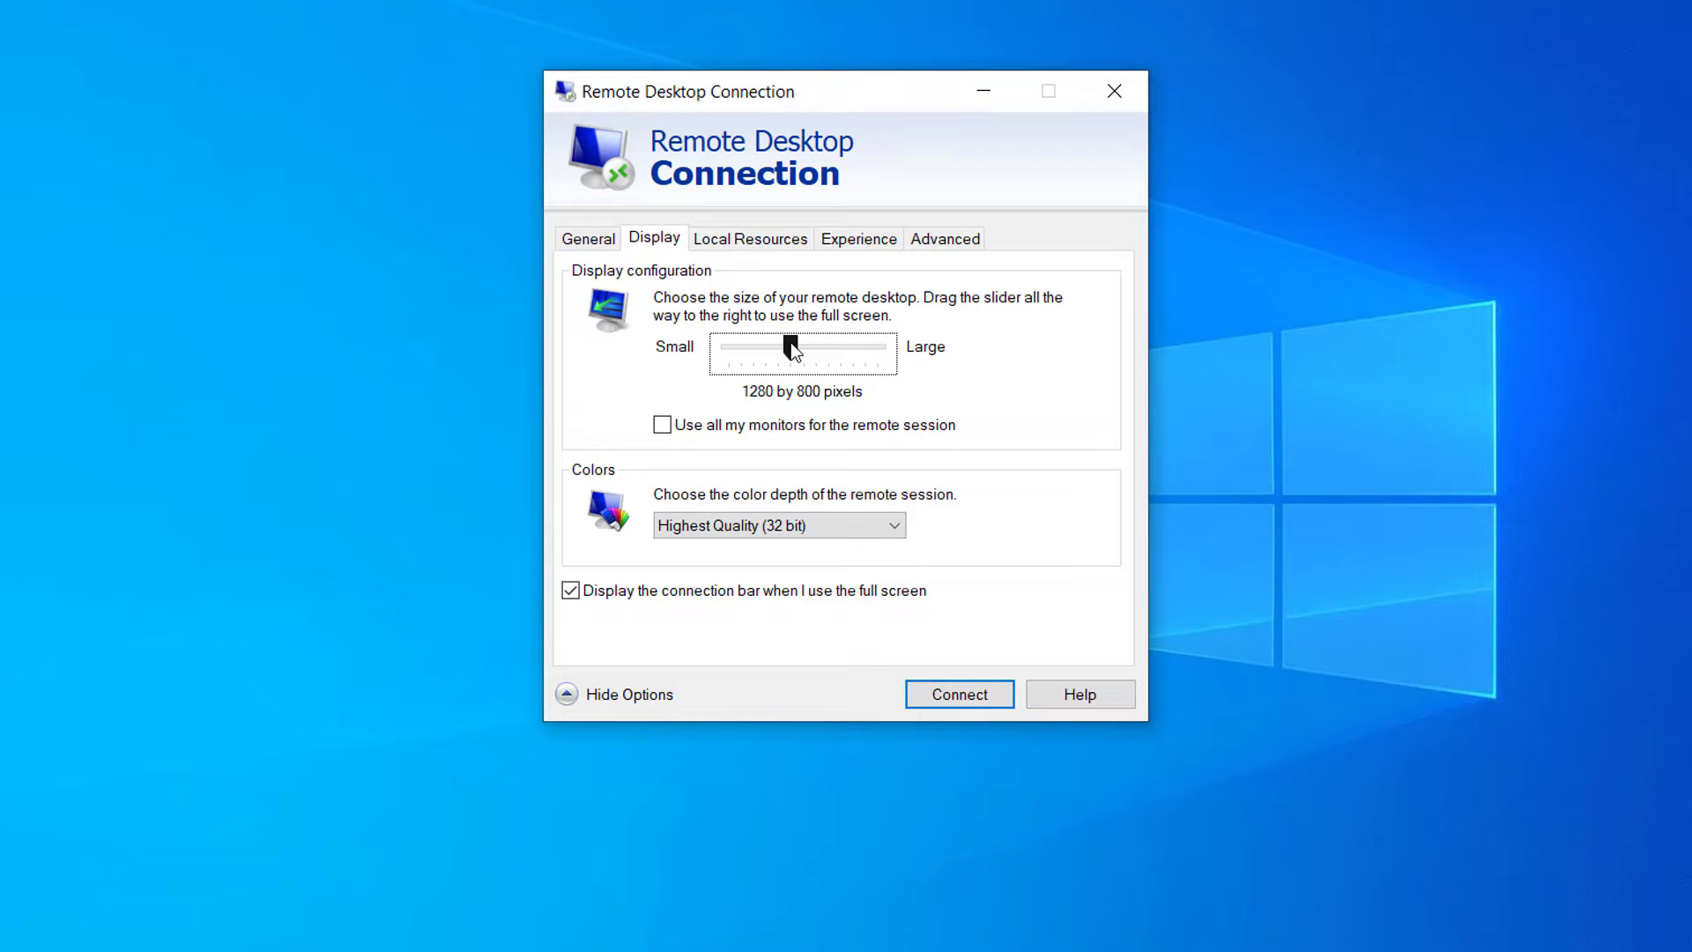
drag(791, 349, 807, 361)
Turn off persistent bitmap caching for the remote session and close Remote Desktop Connection
click(855, 243)
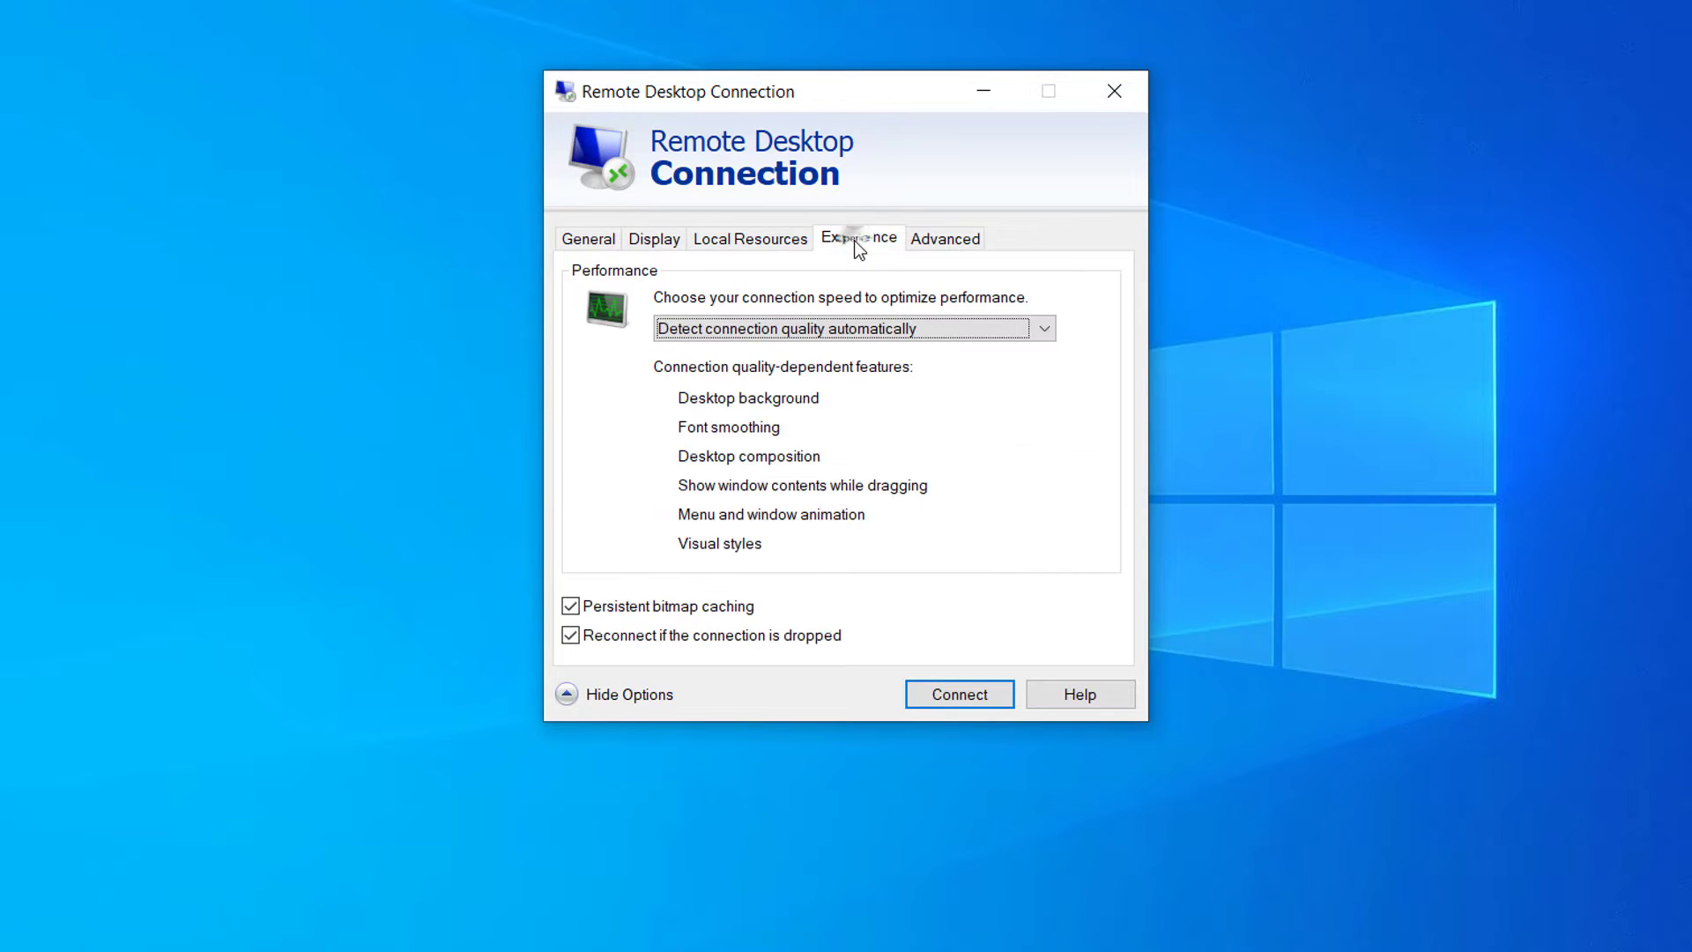
click(638, 608)
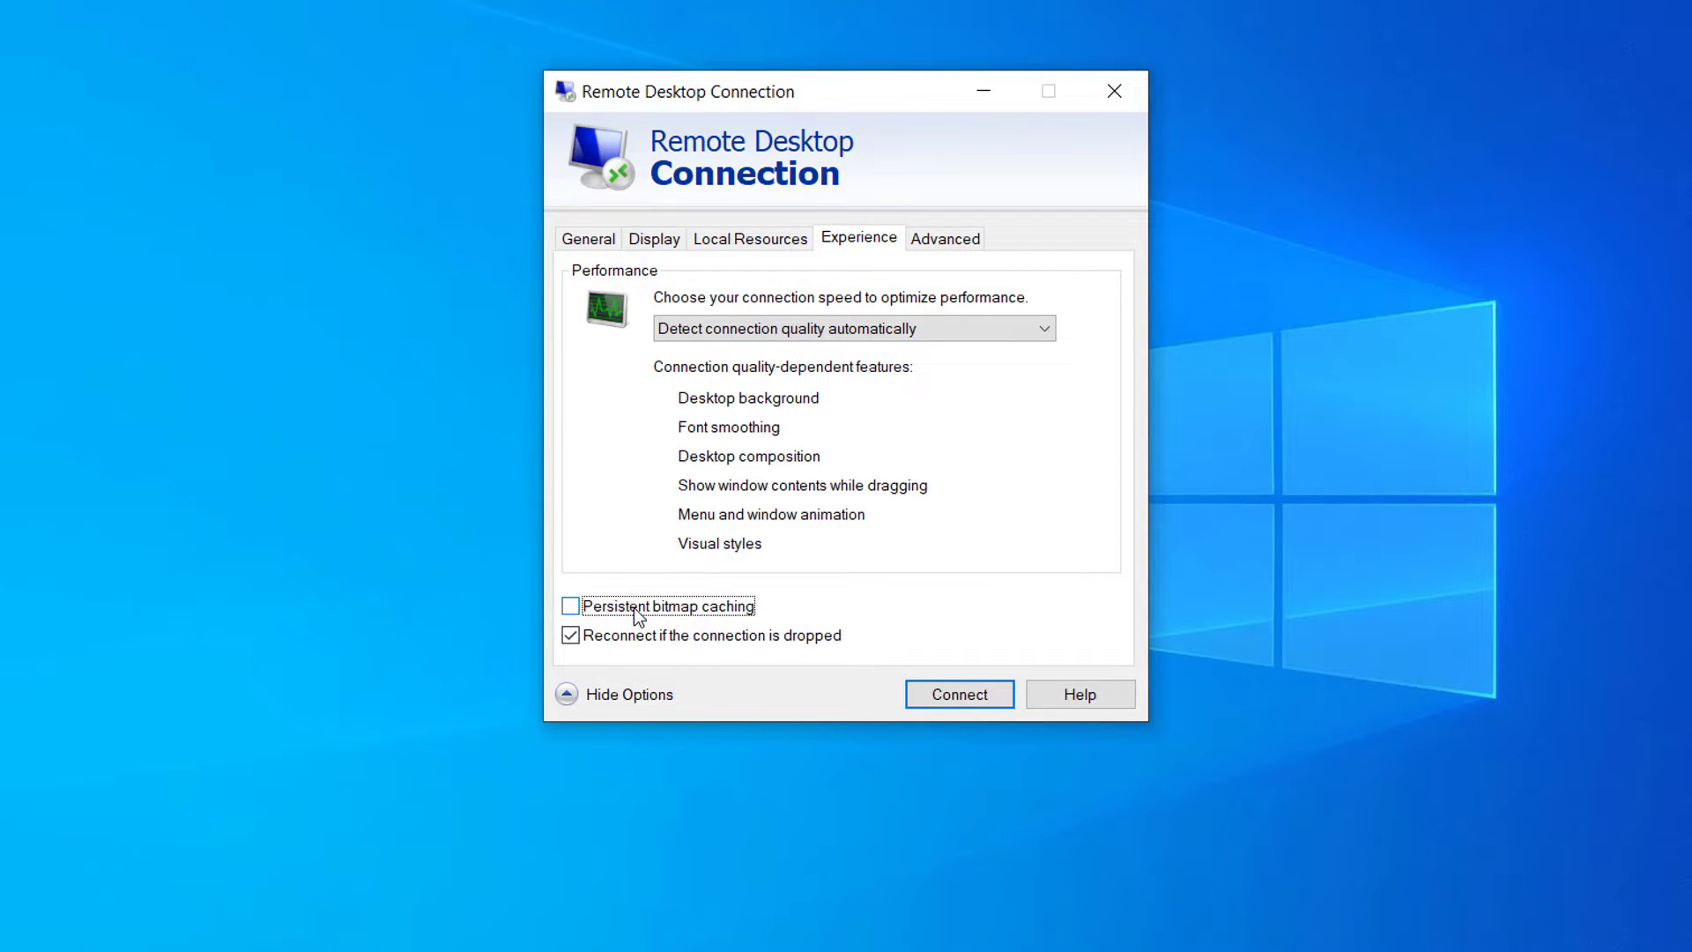
click(595, 240)
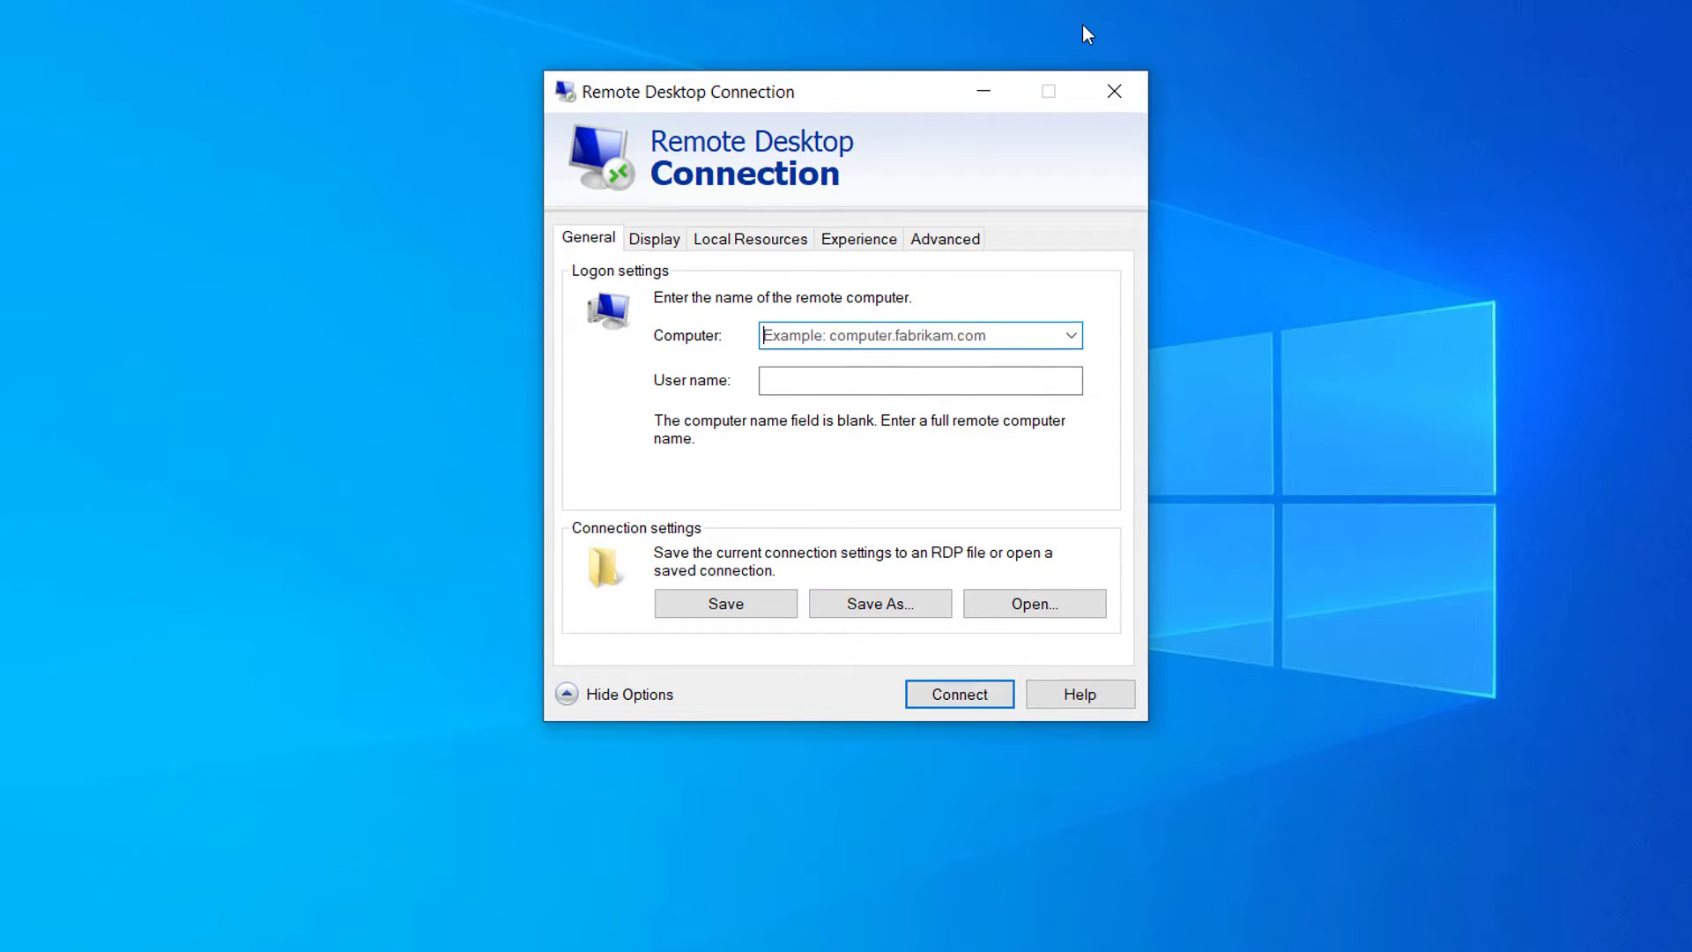
click(1114, 90)
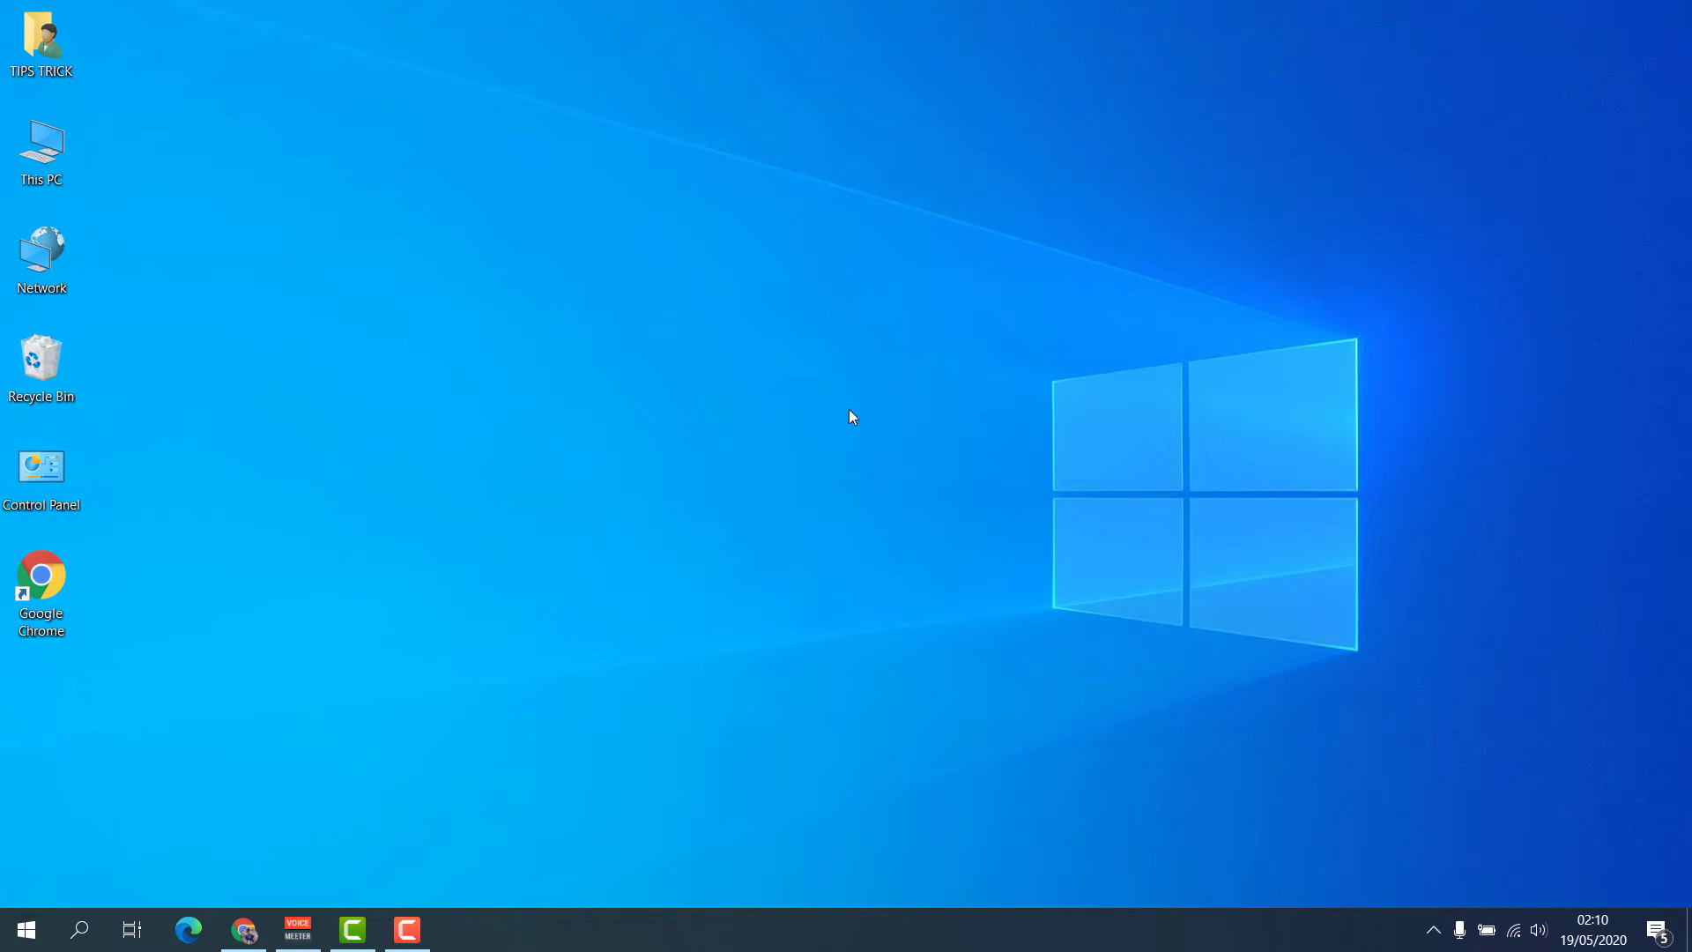
Open Computer Management for This PC and list the display adapters in Device Manager
right_click(56, 161)
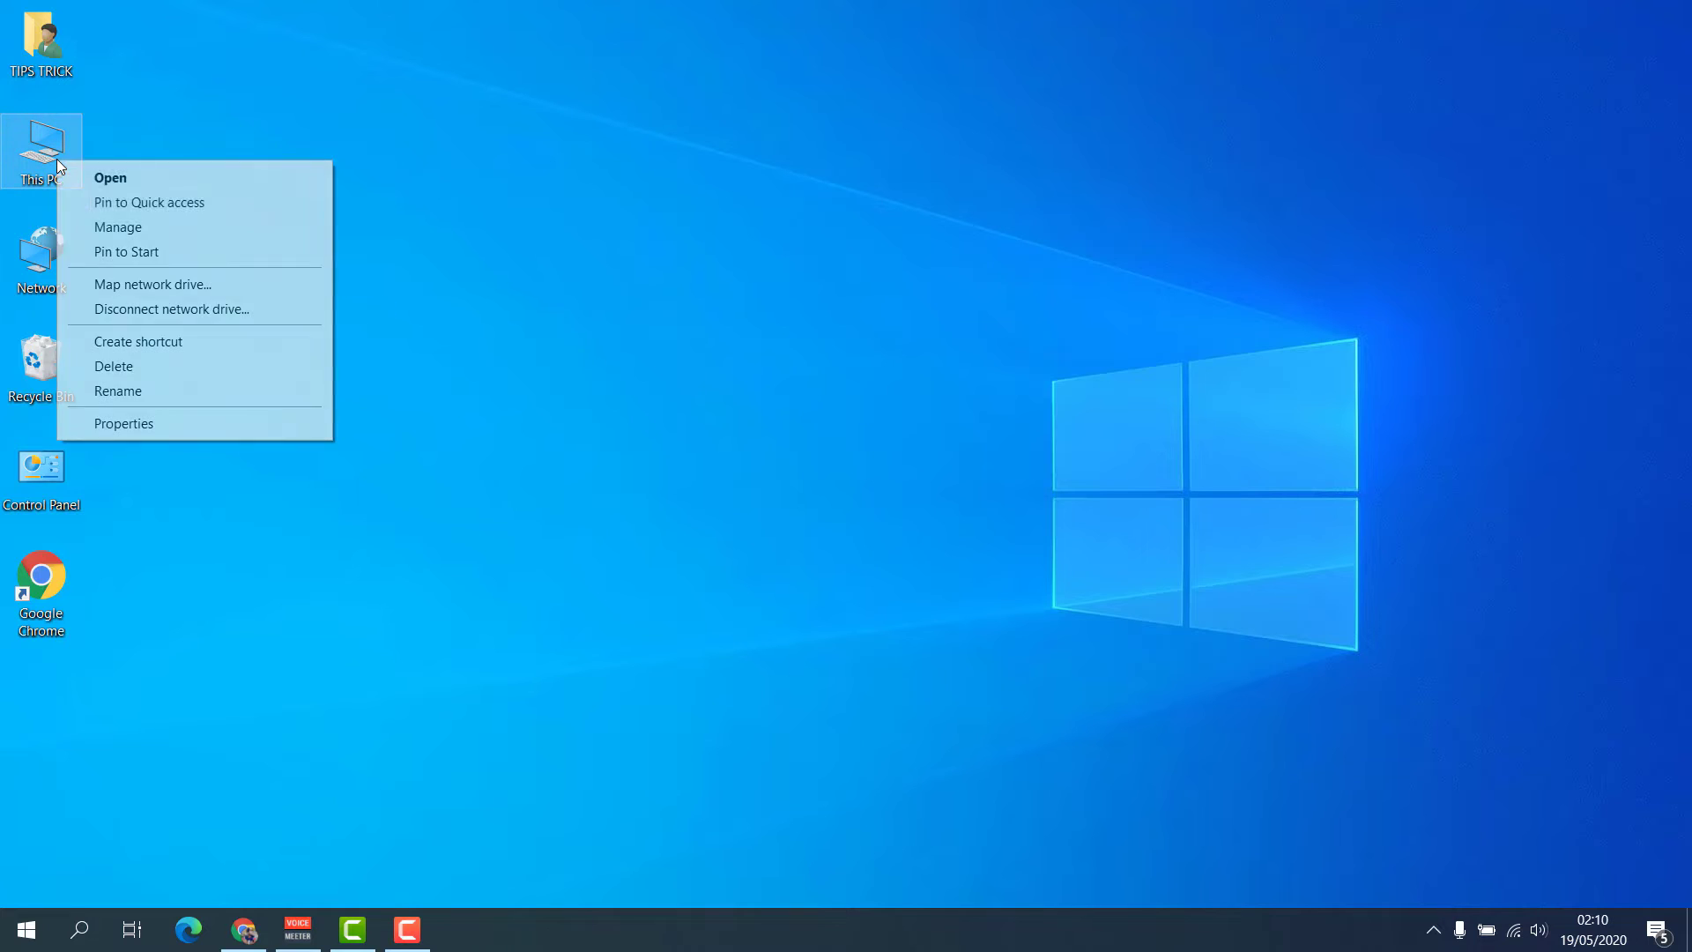
click(115, 229)
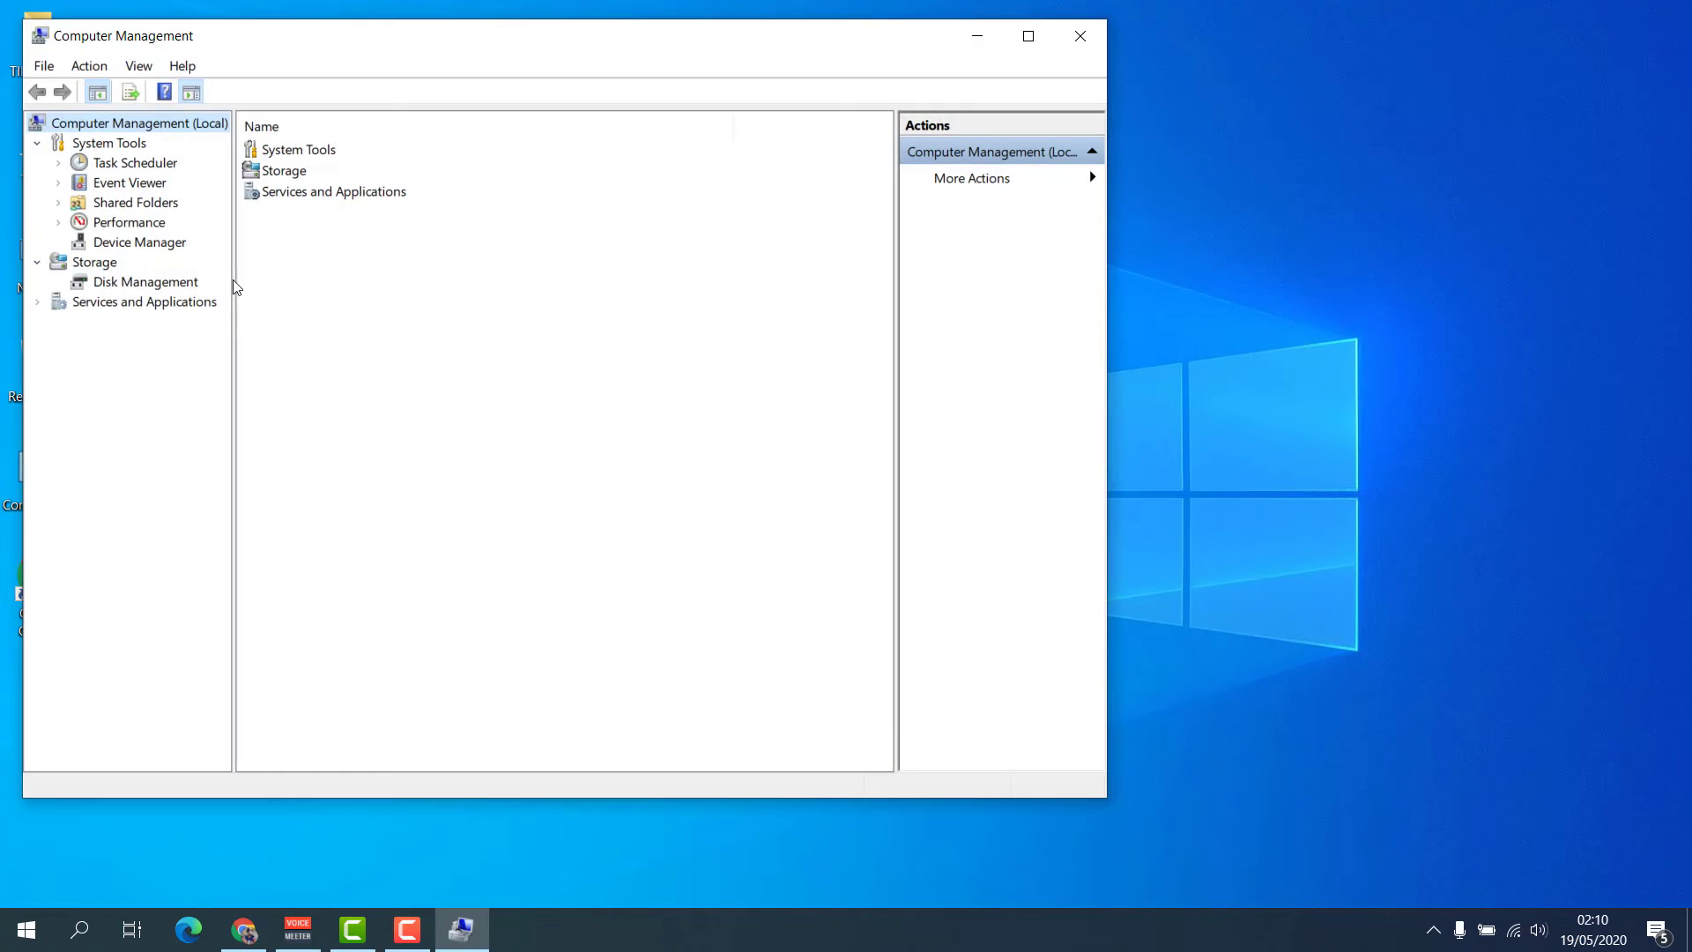
click(153, 248)
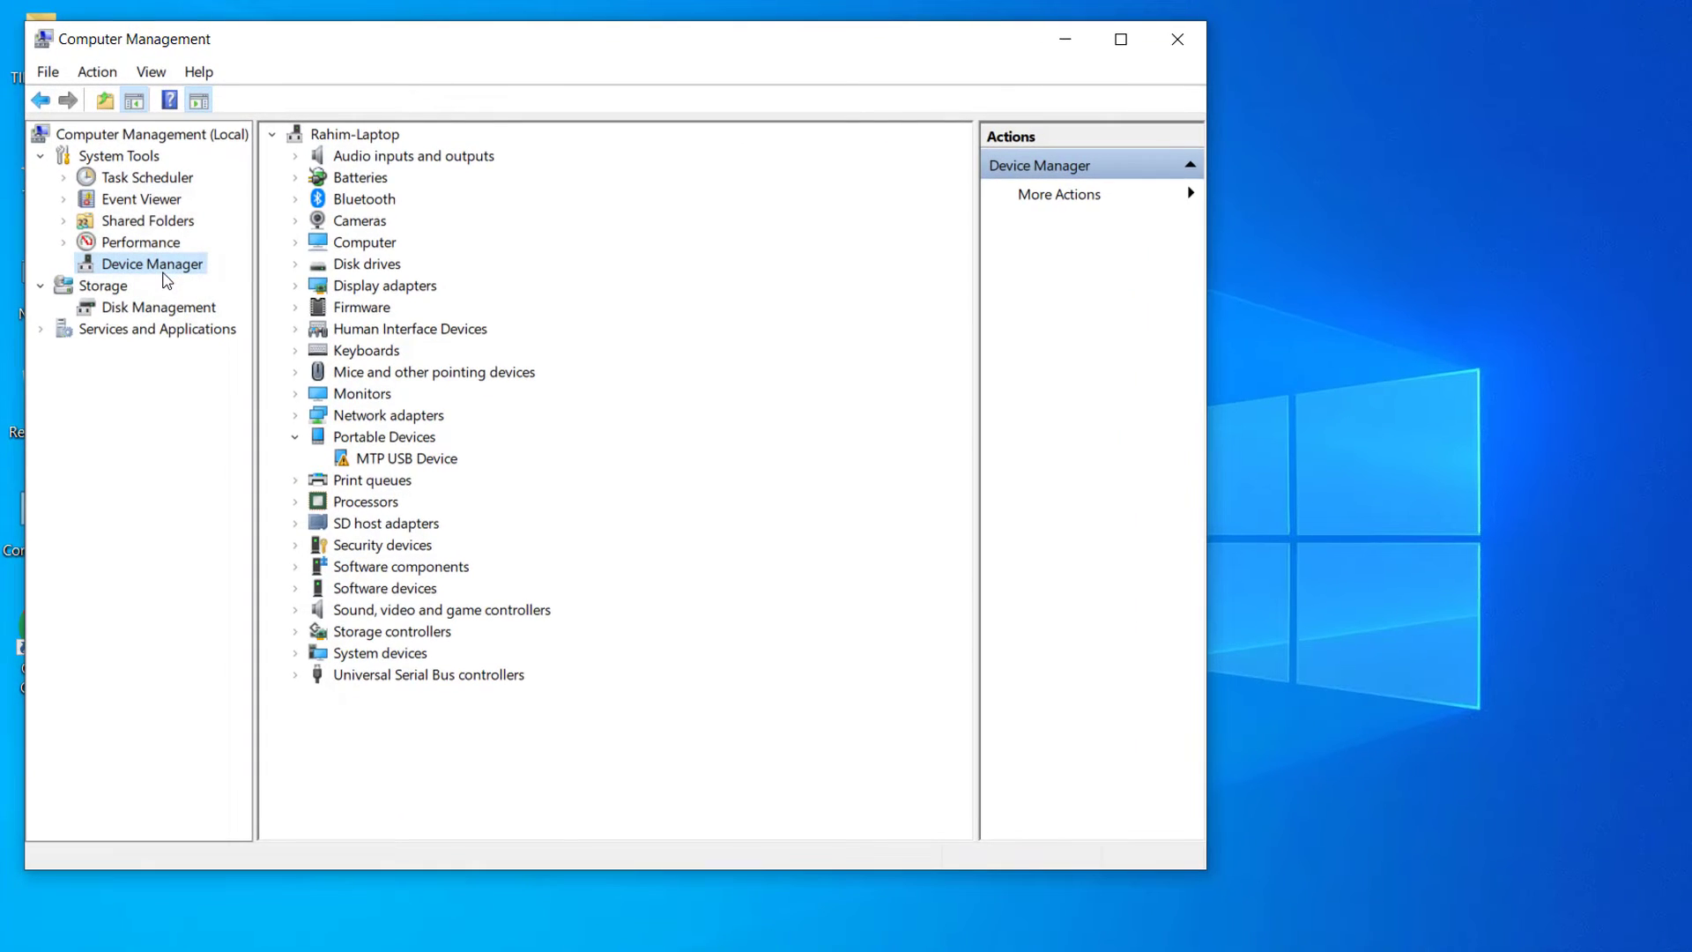
click(295, 285)
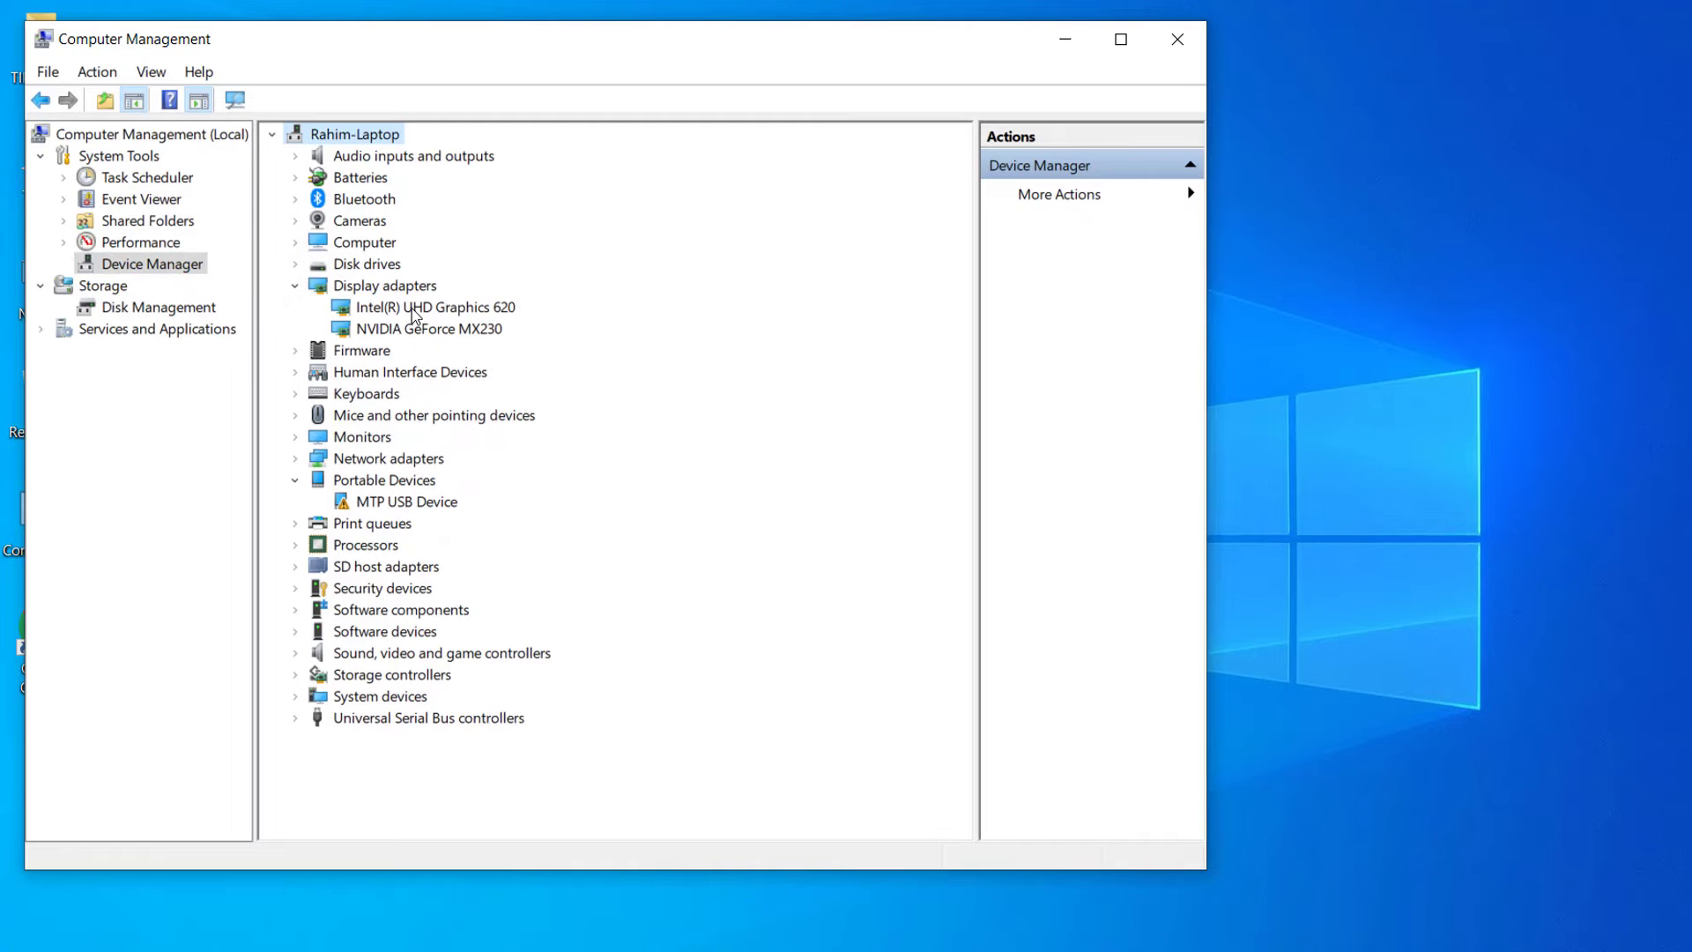
Search automatically for updated driver software for the Intel(R) UHD Graphics 620 adapter, and close Computer Management
click(414, 309)
right_click(430, 317)
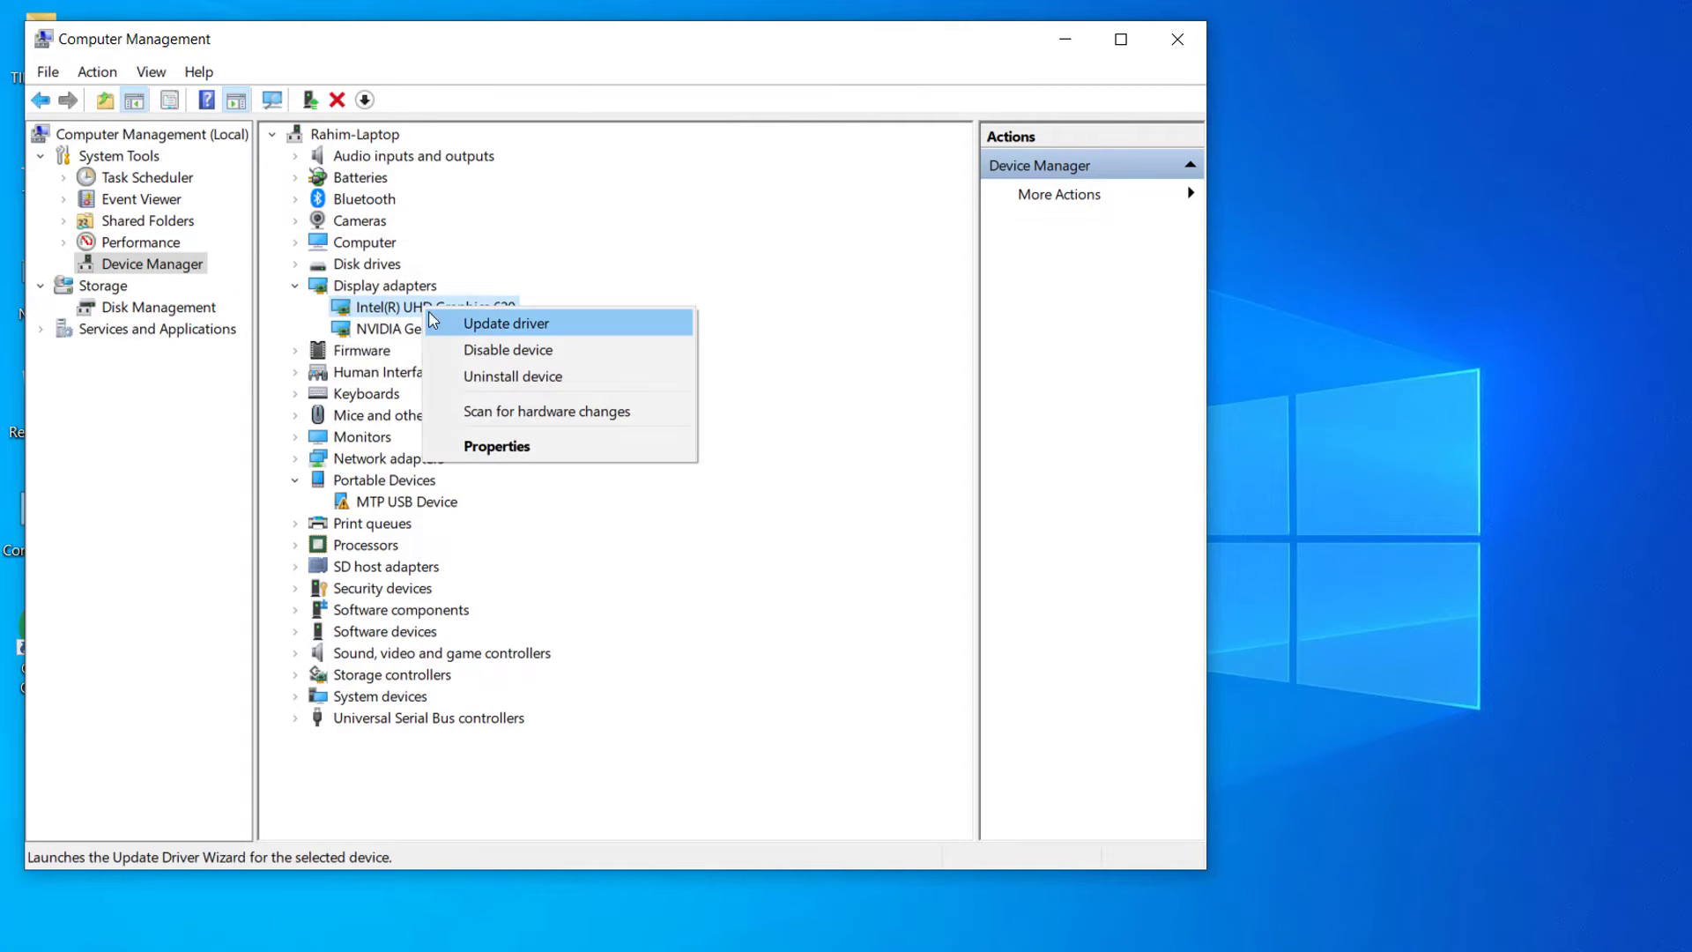
click(460, 326)
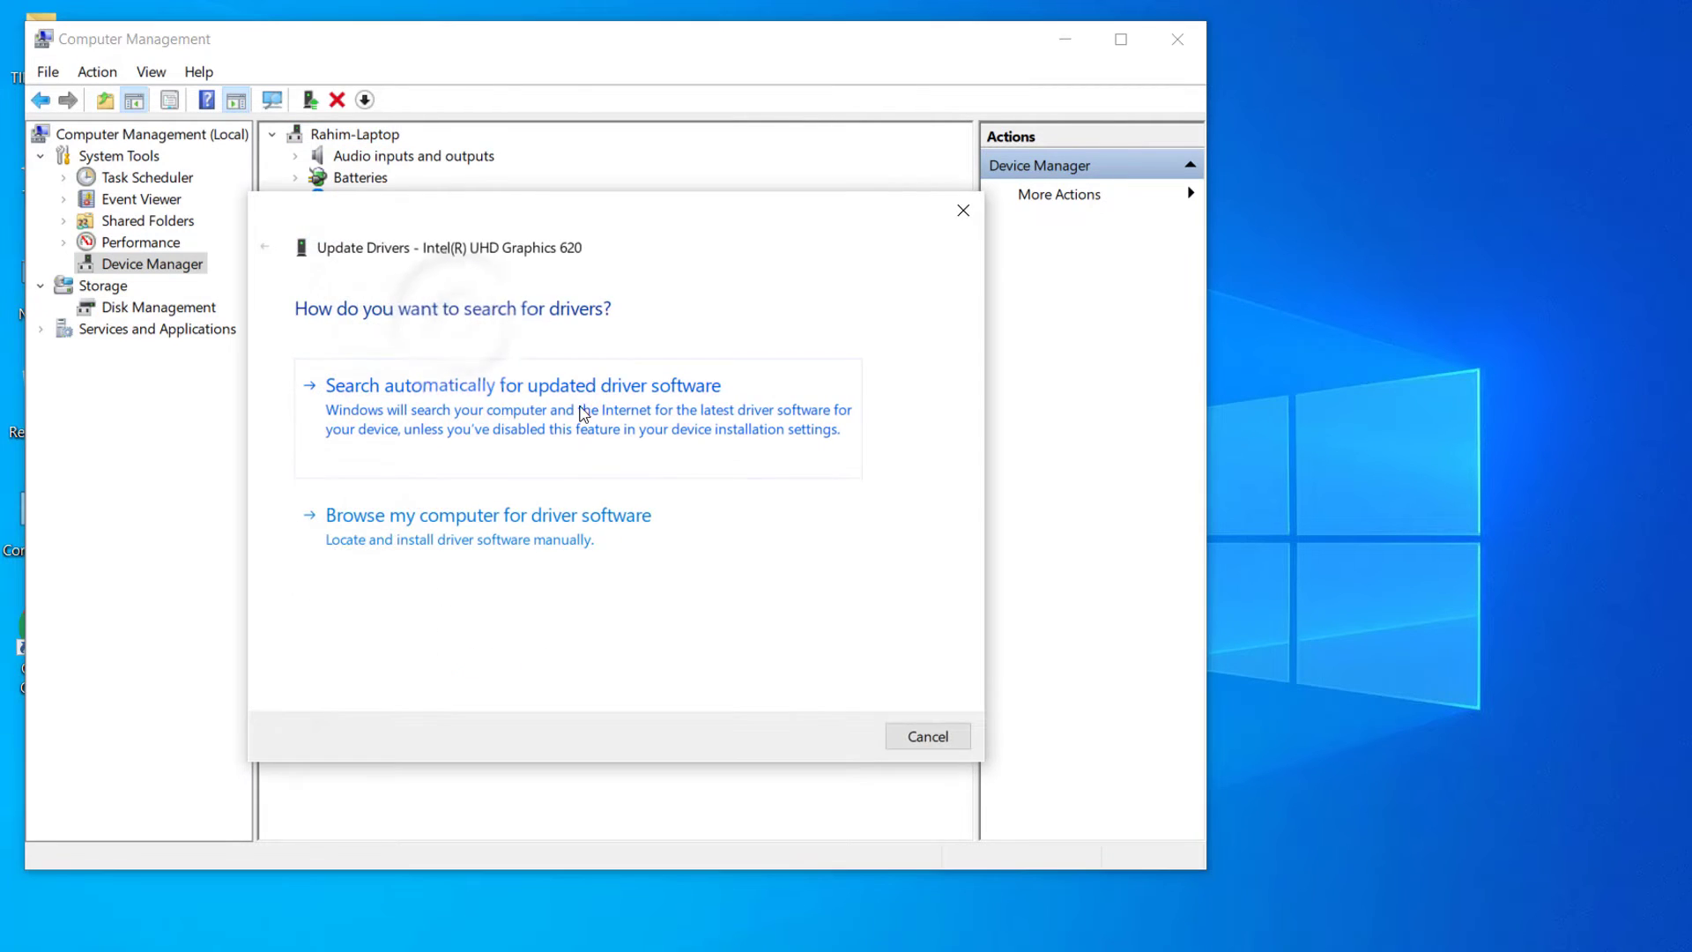
click(581, 411)
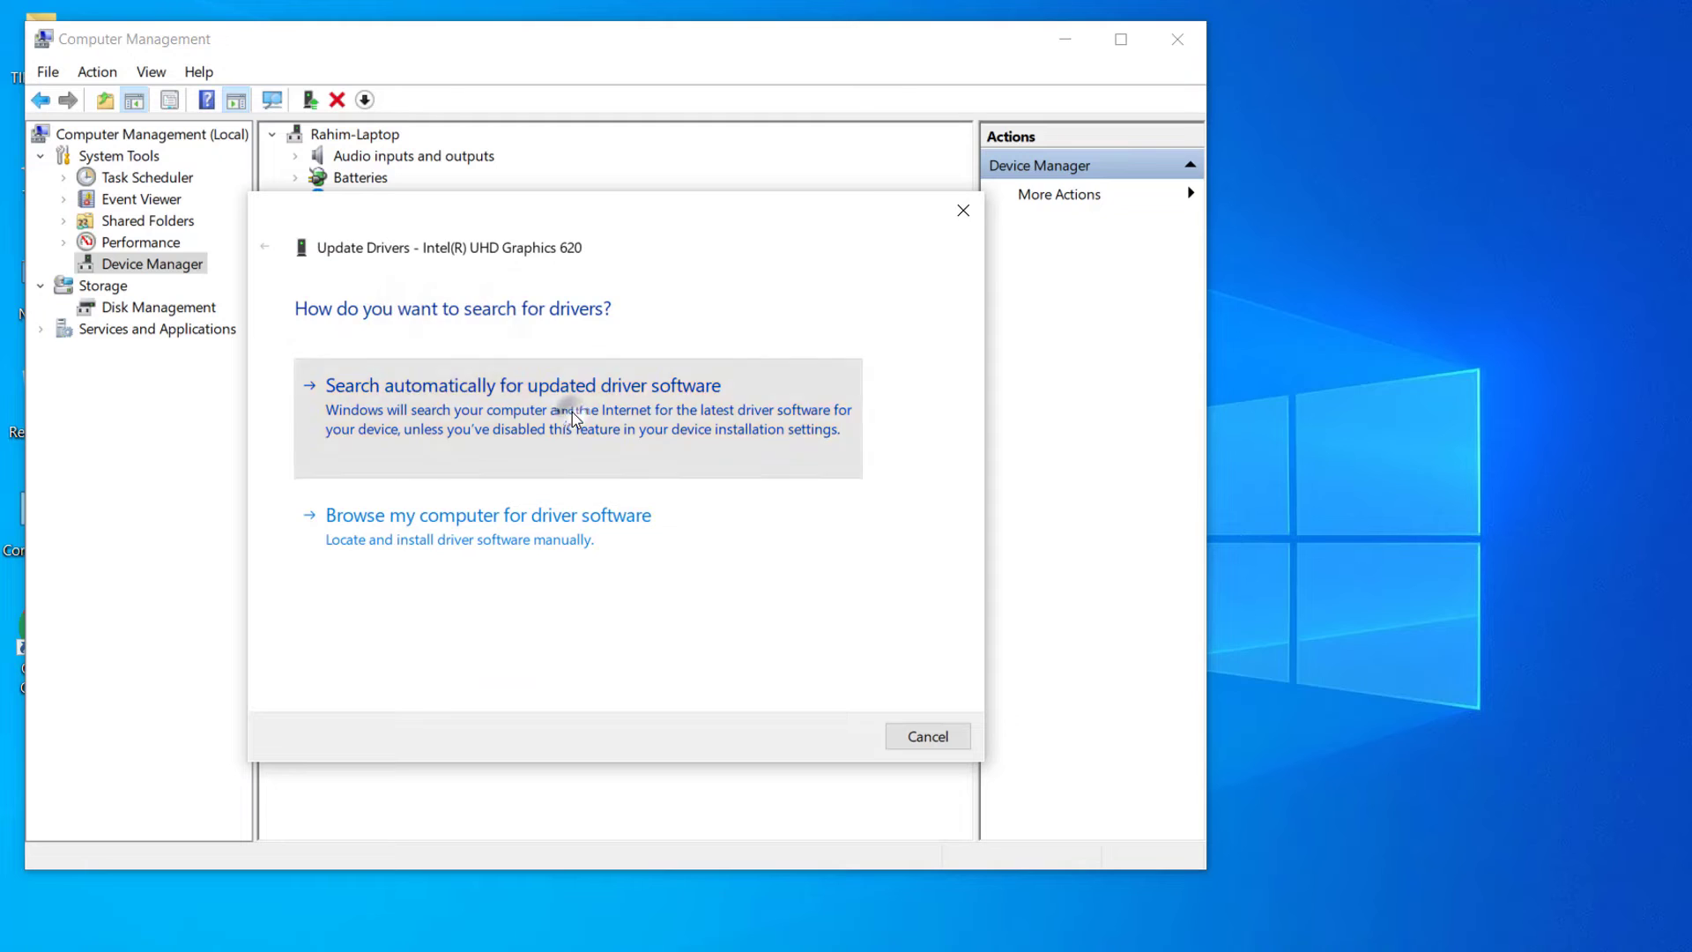
click(916, 734)
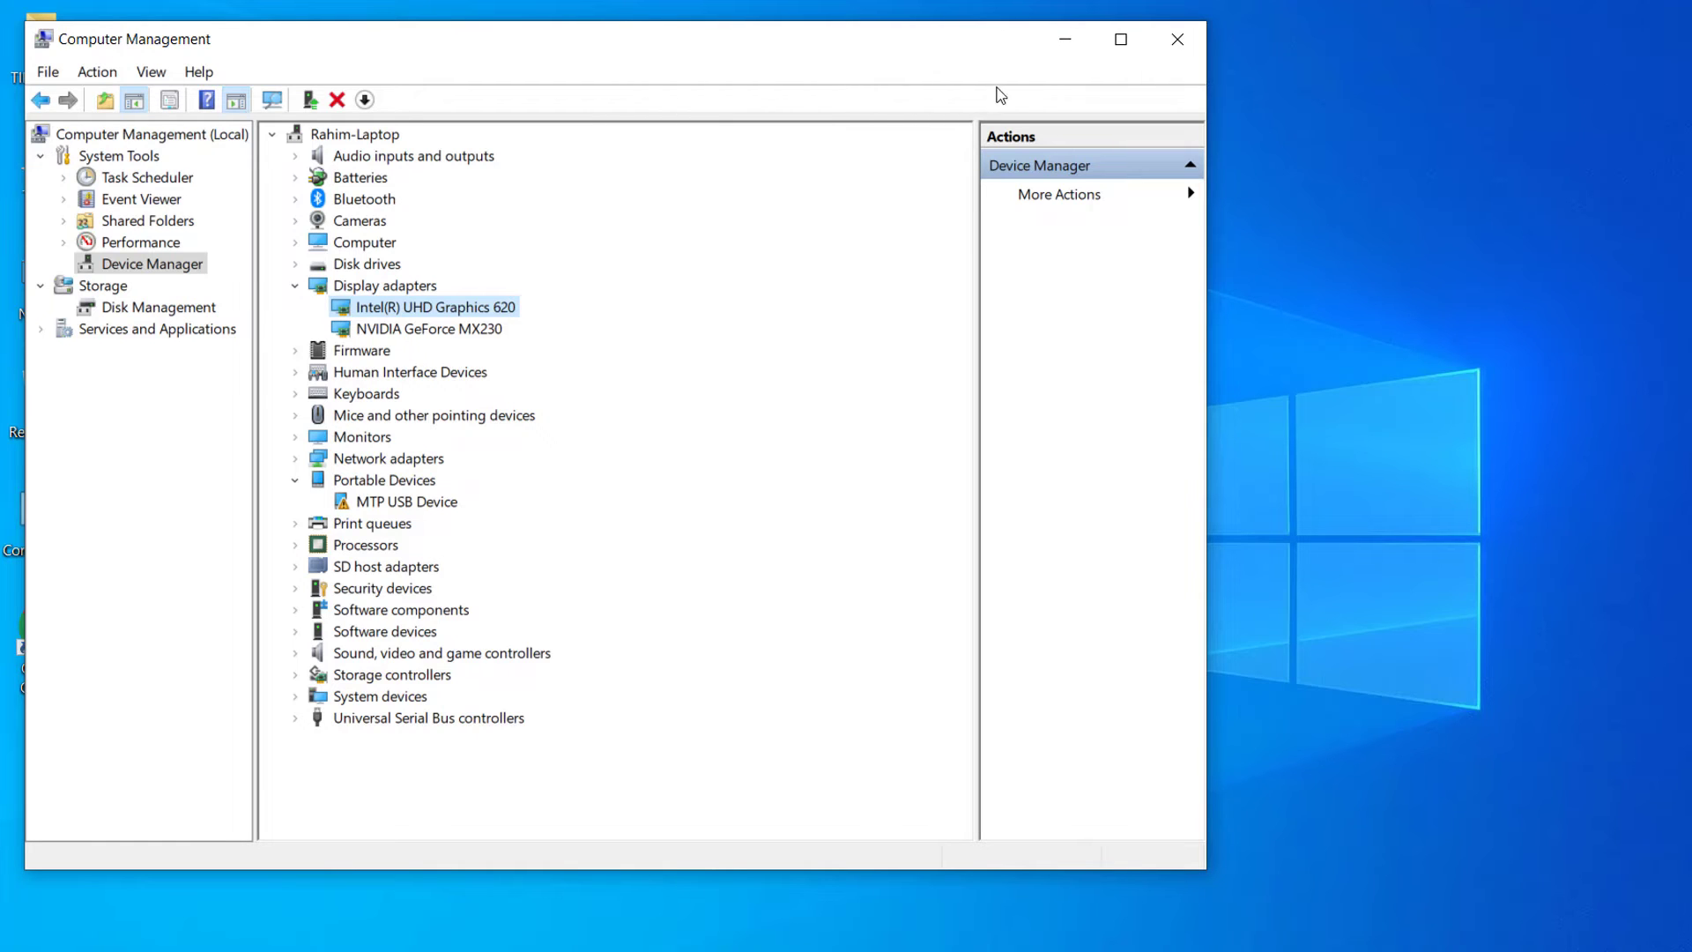
click(1192, 40)
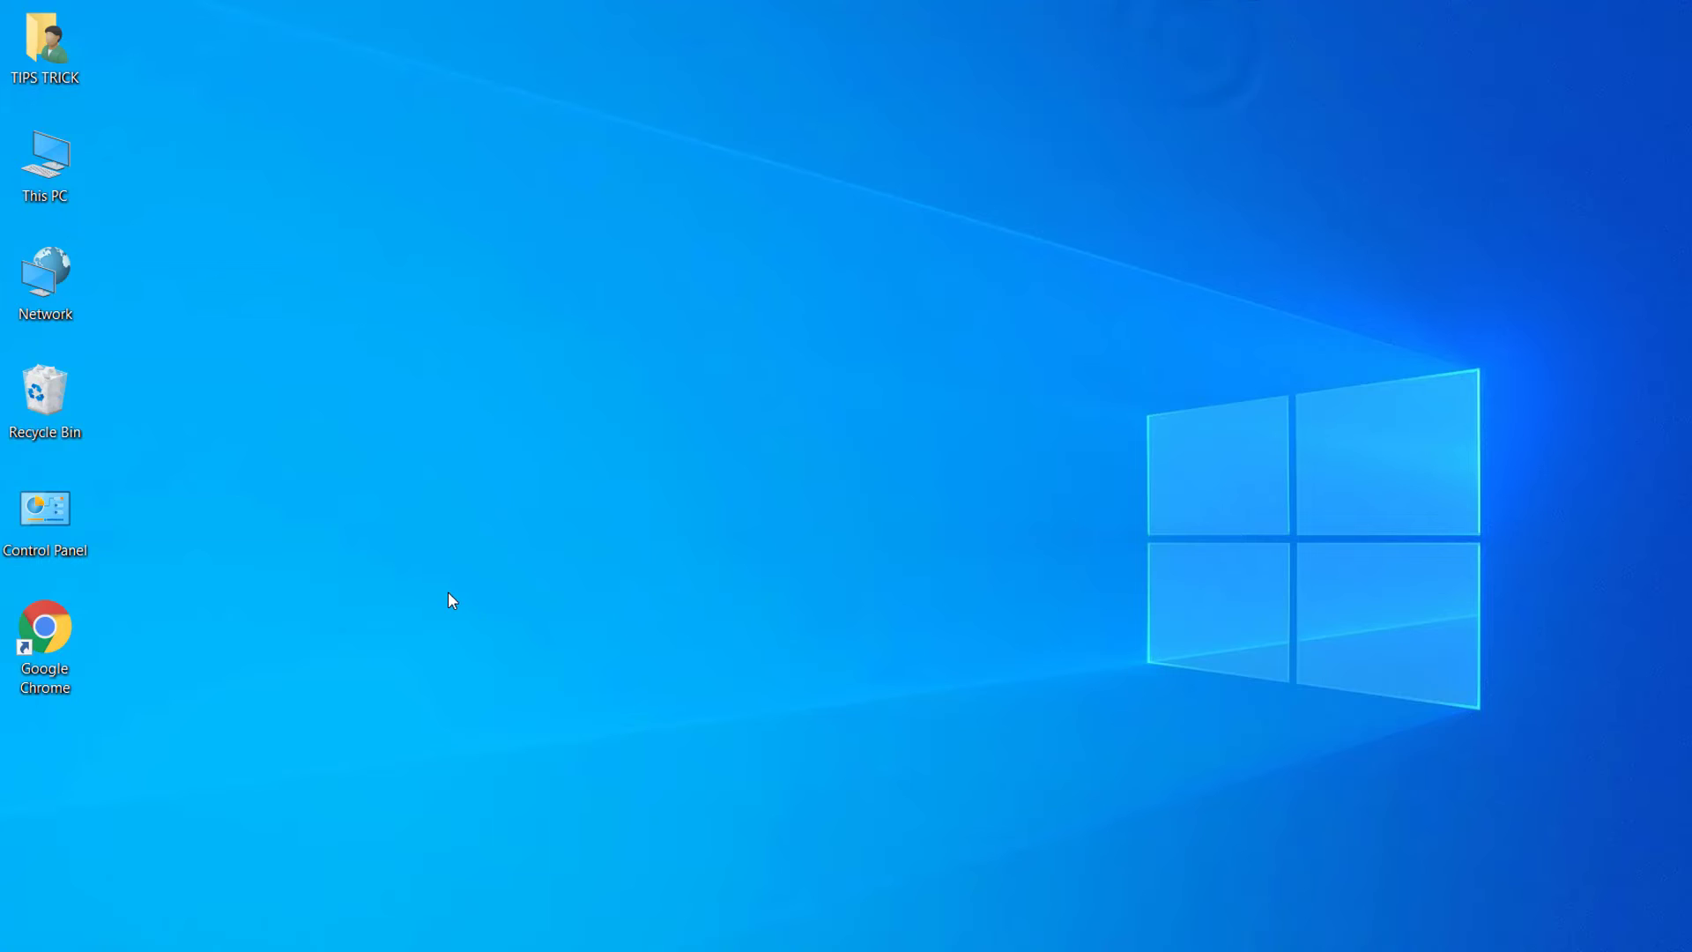
Open the Services console and select the Remote Desktop Configuration service
click(88, 928)
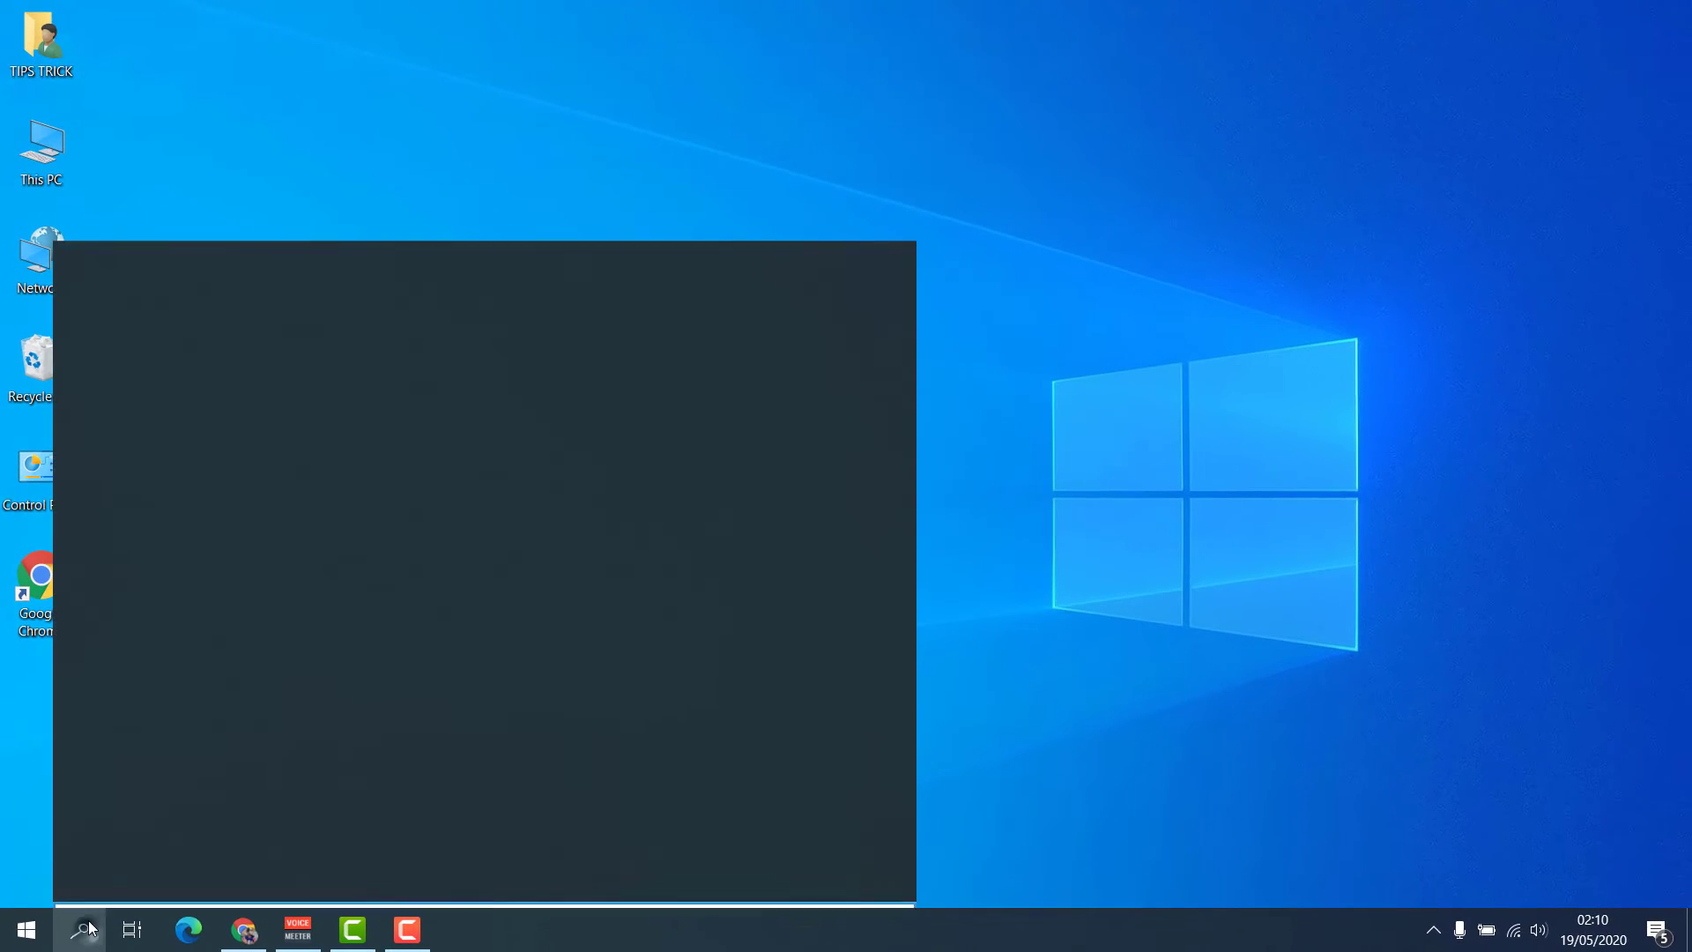
text(SERV)
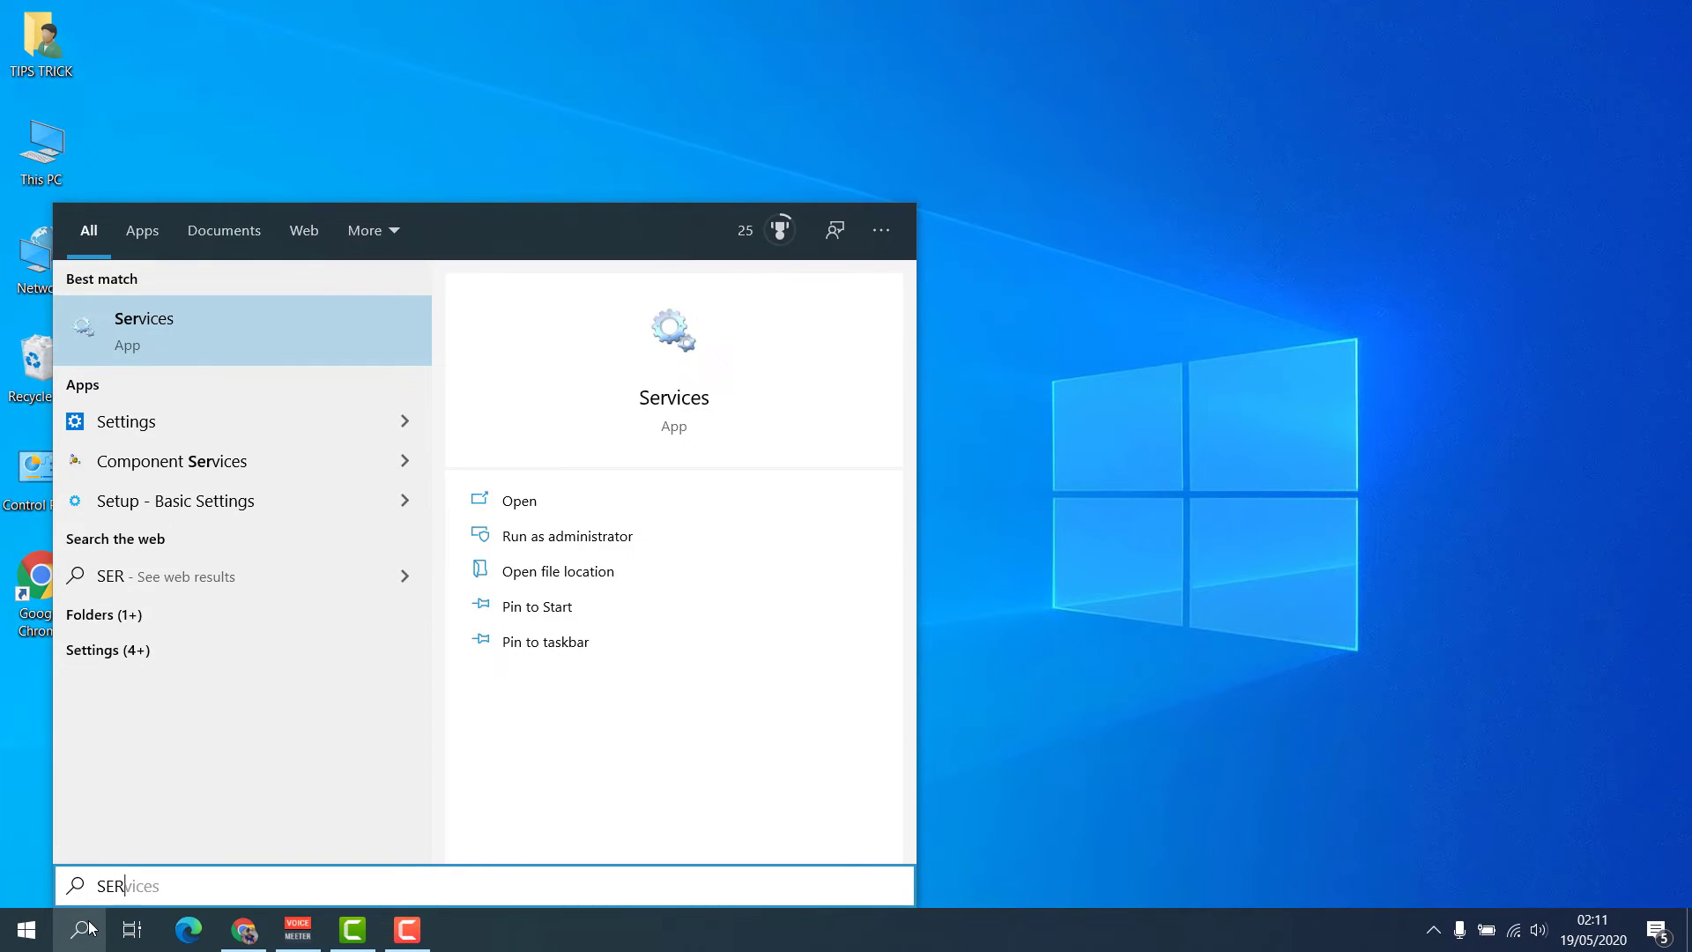
click(284, 351)
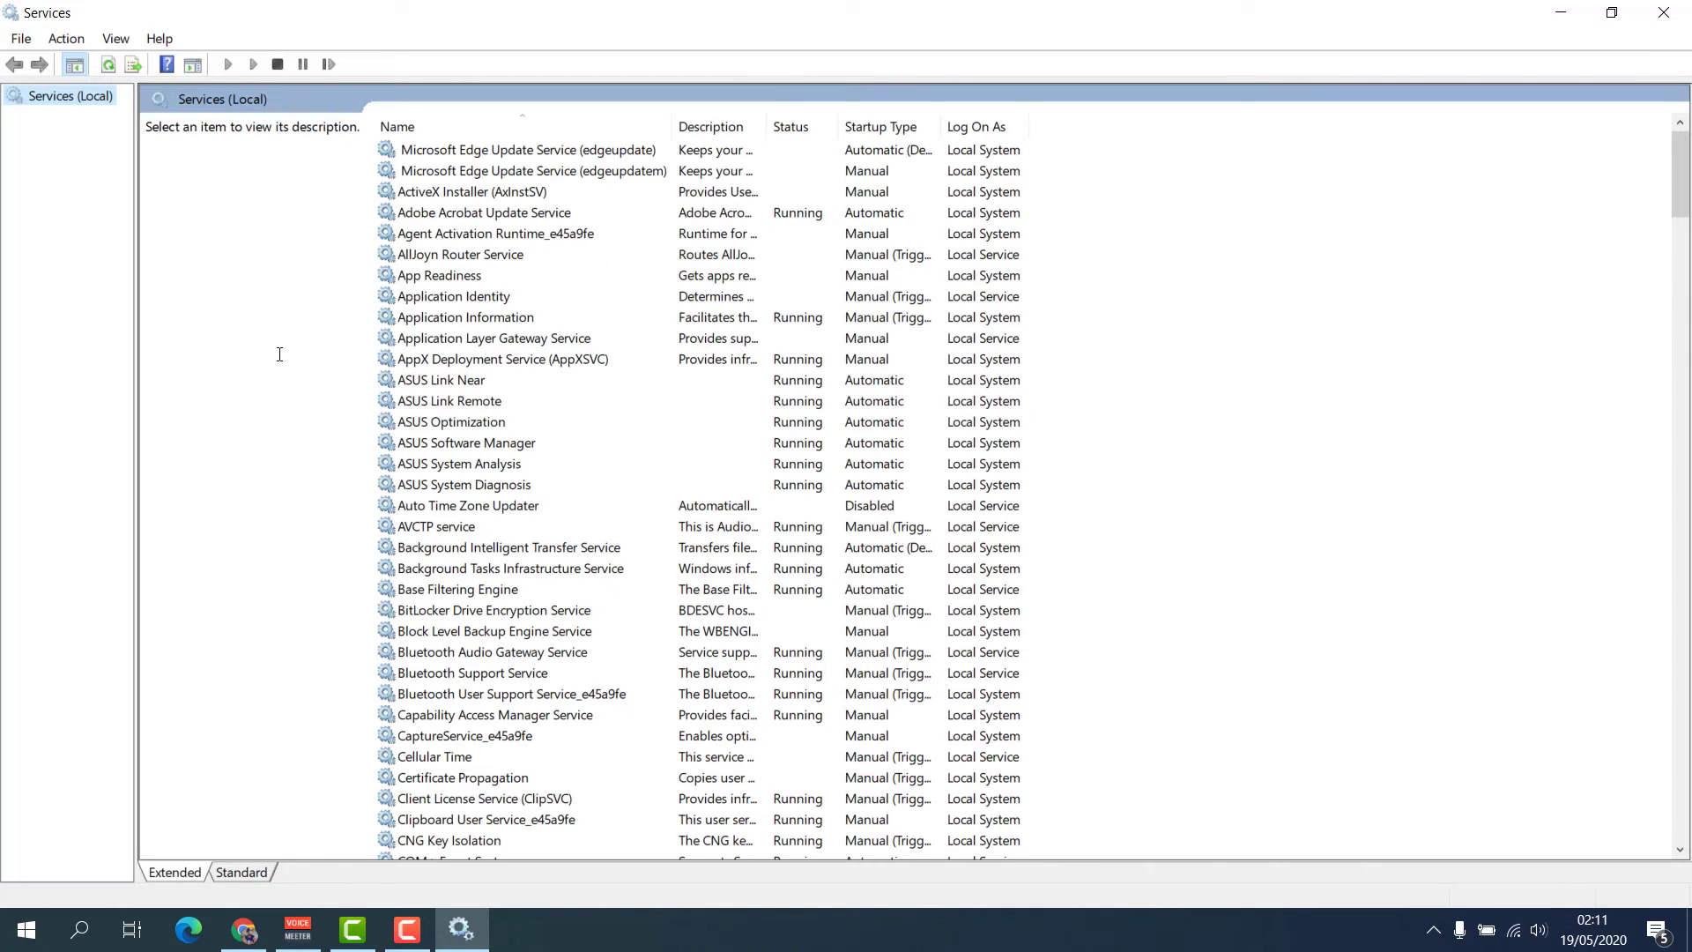
click(488, 528)
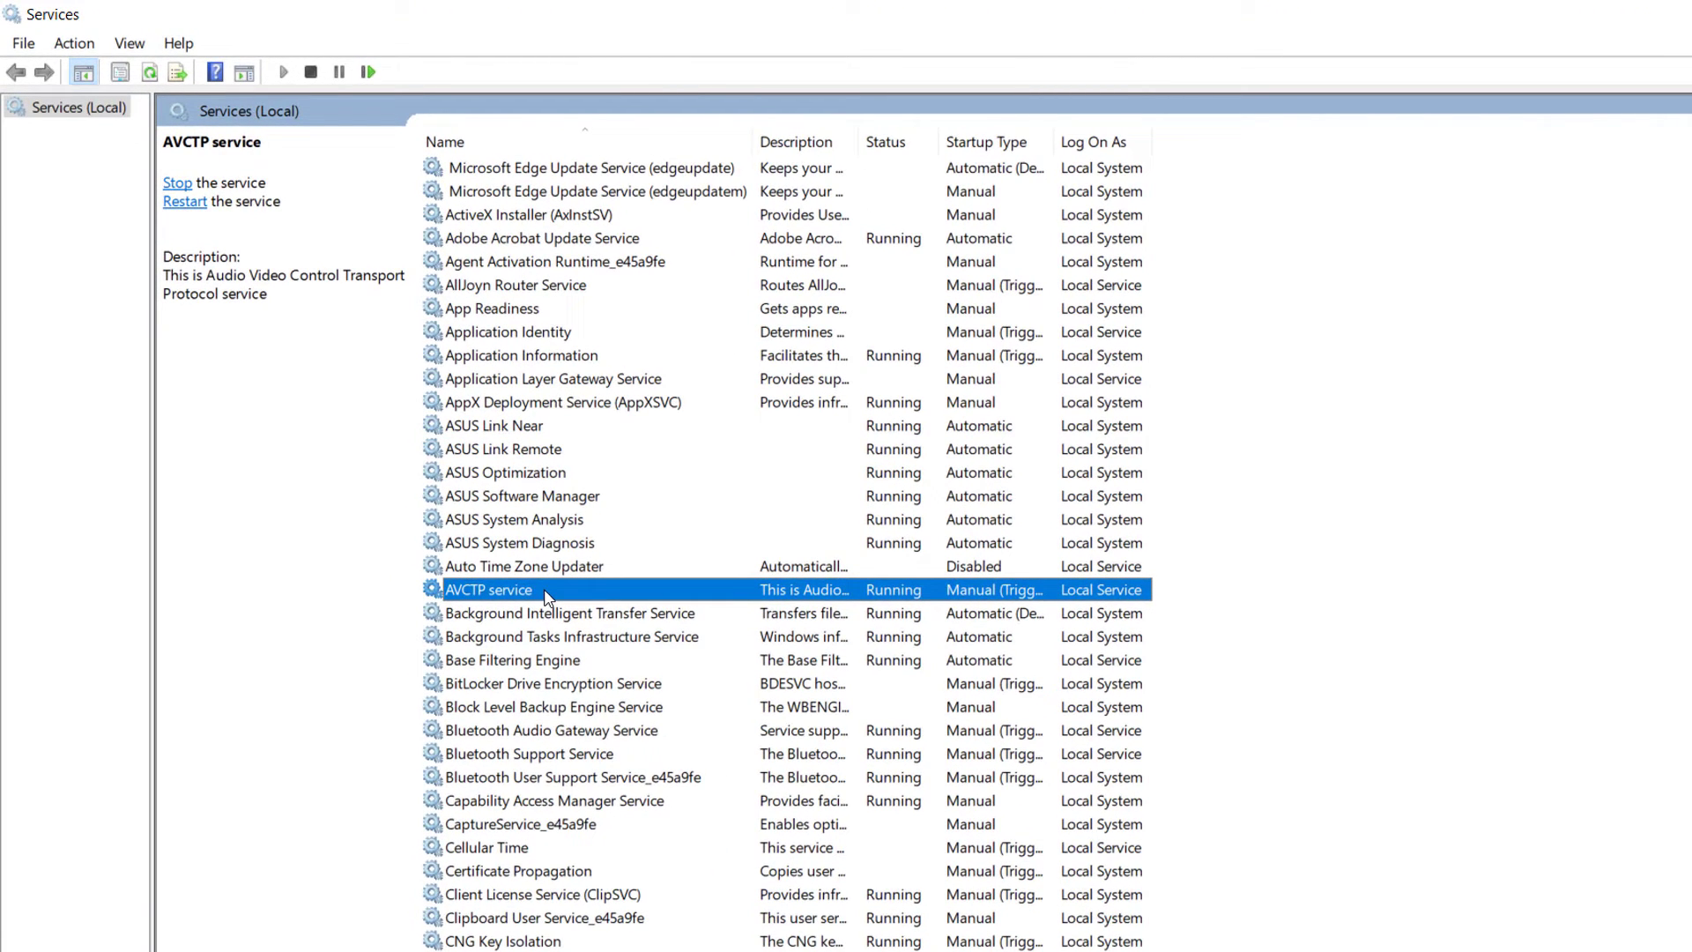
key(r)
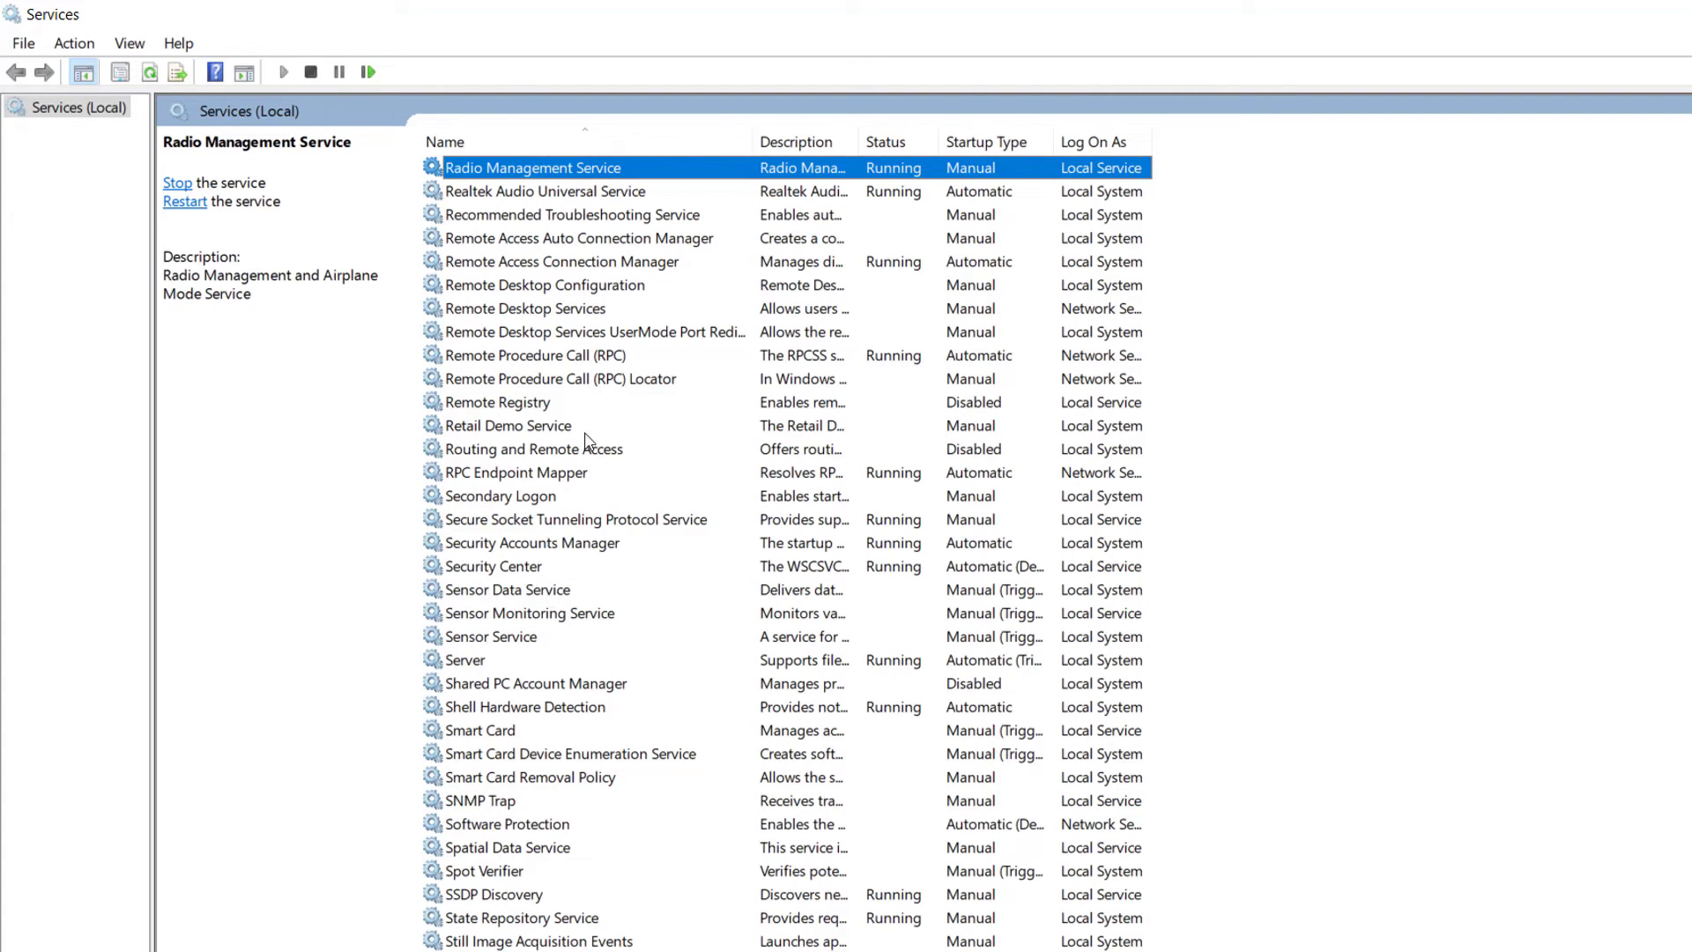
click(509, 289)
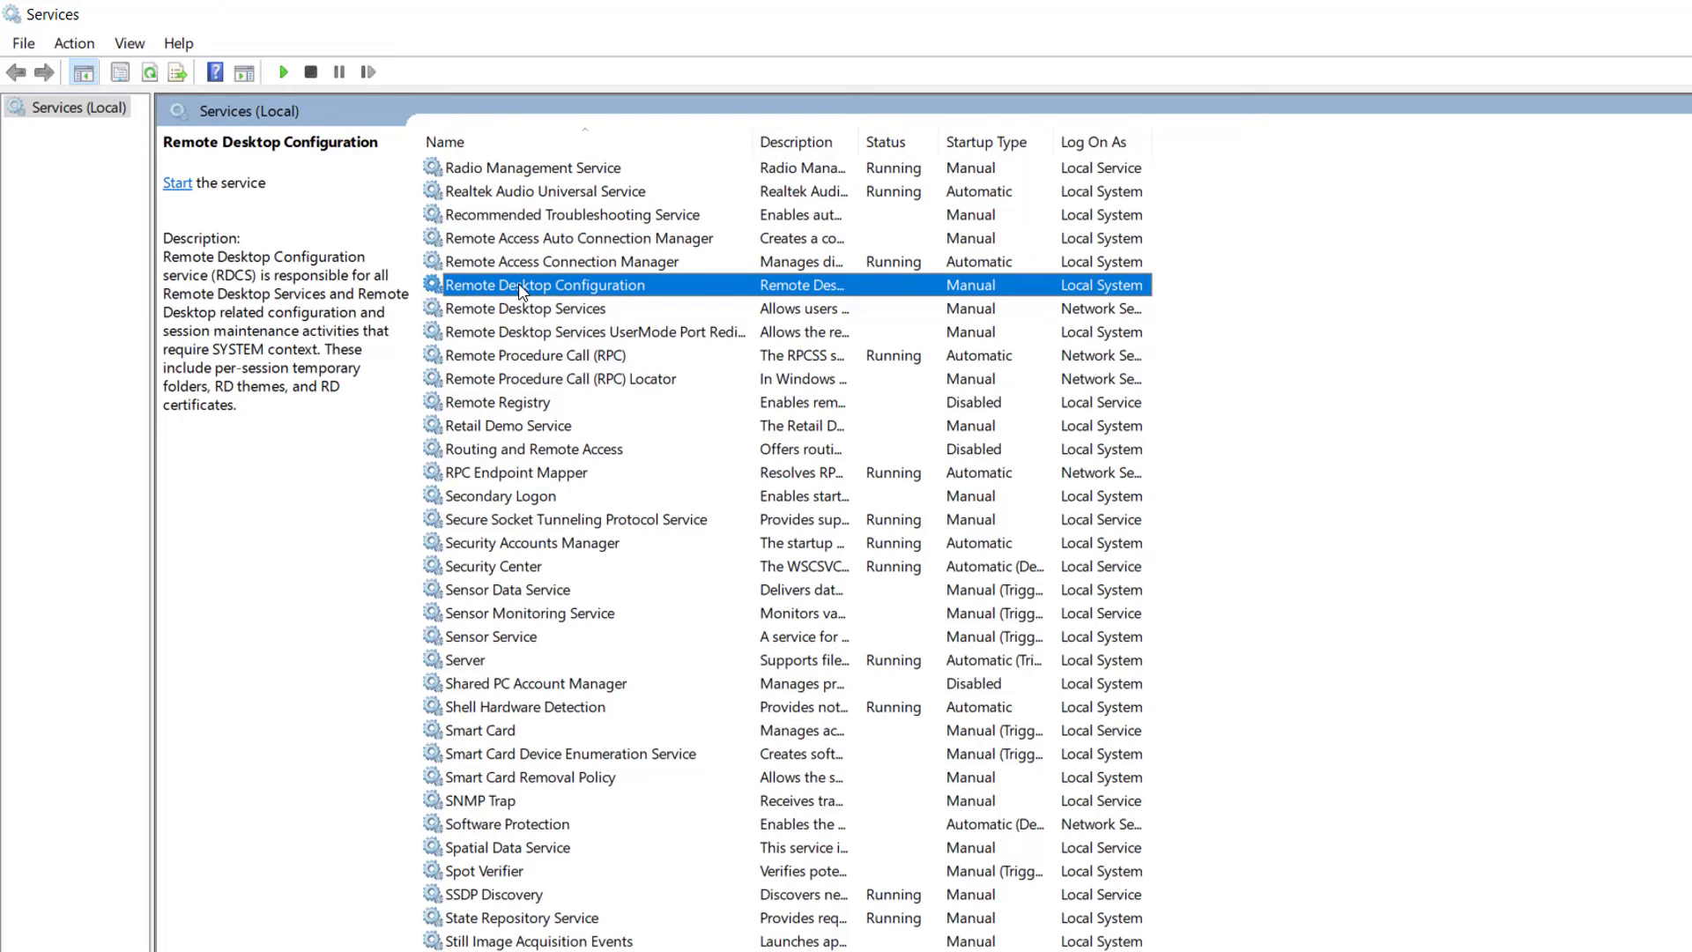
Try setting the Remote Desktop Configuration service's startup type to Automatic, and discard the change
double_click(522, 290)
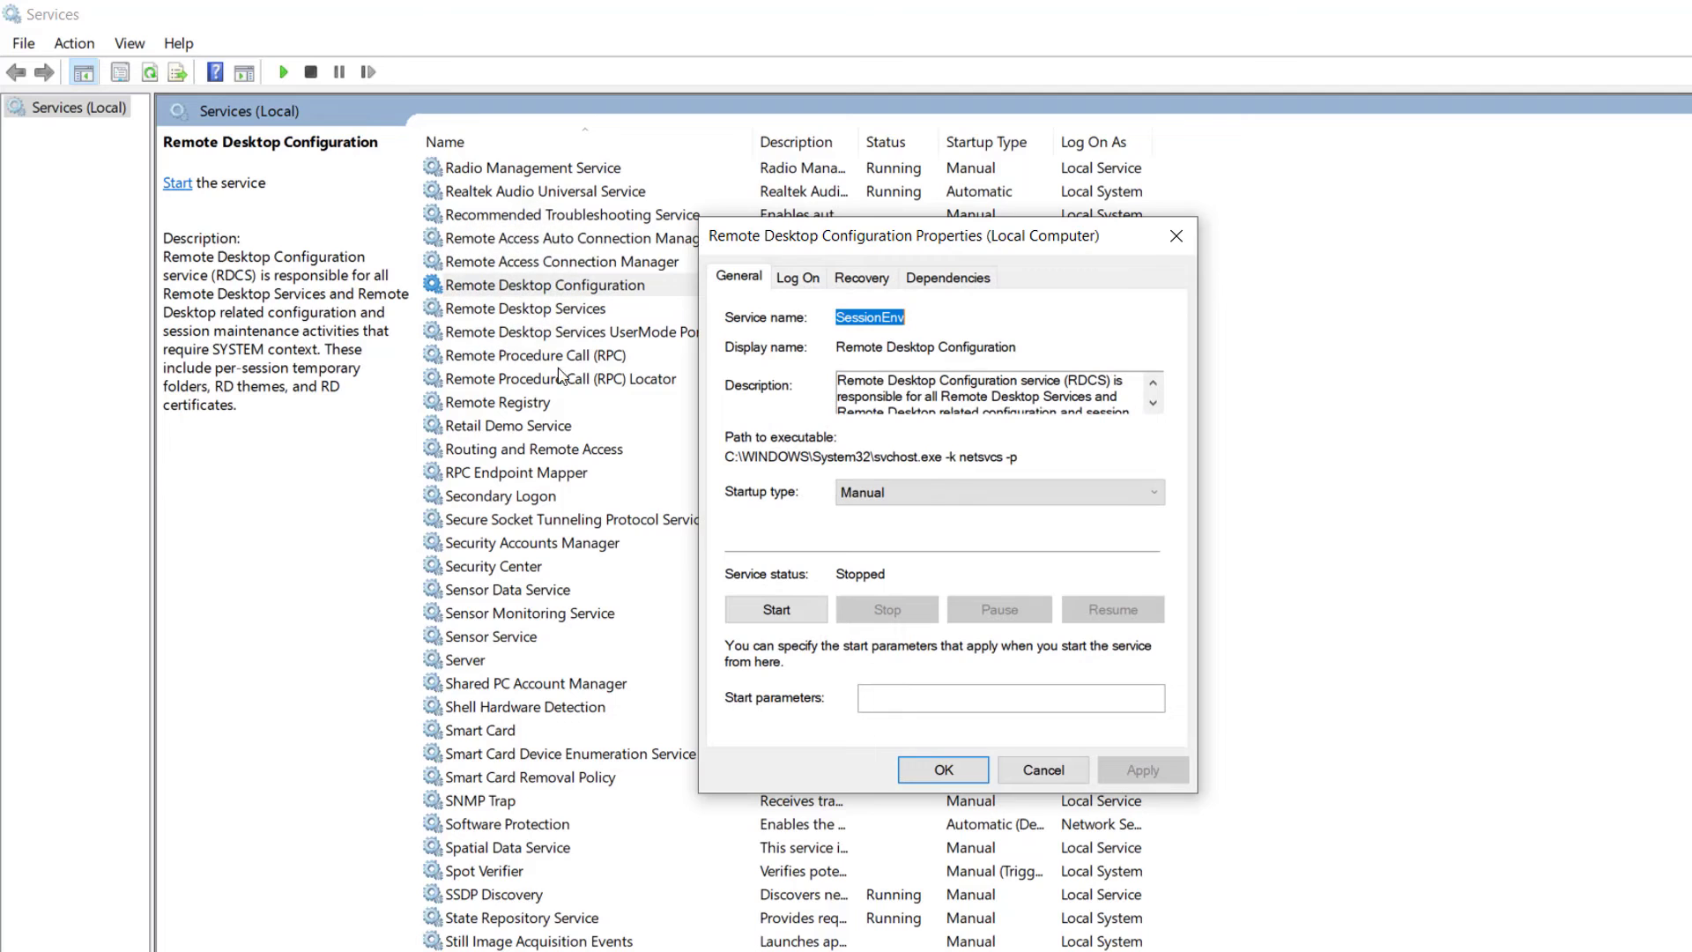
click(880, 495)
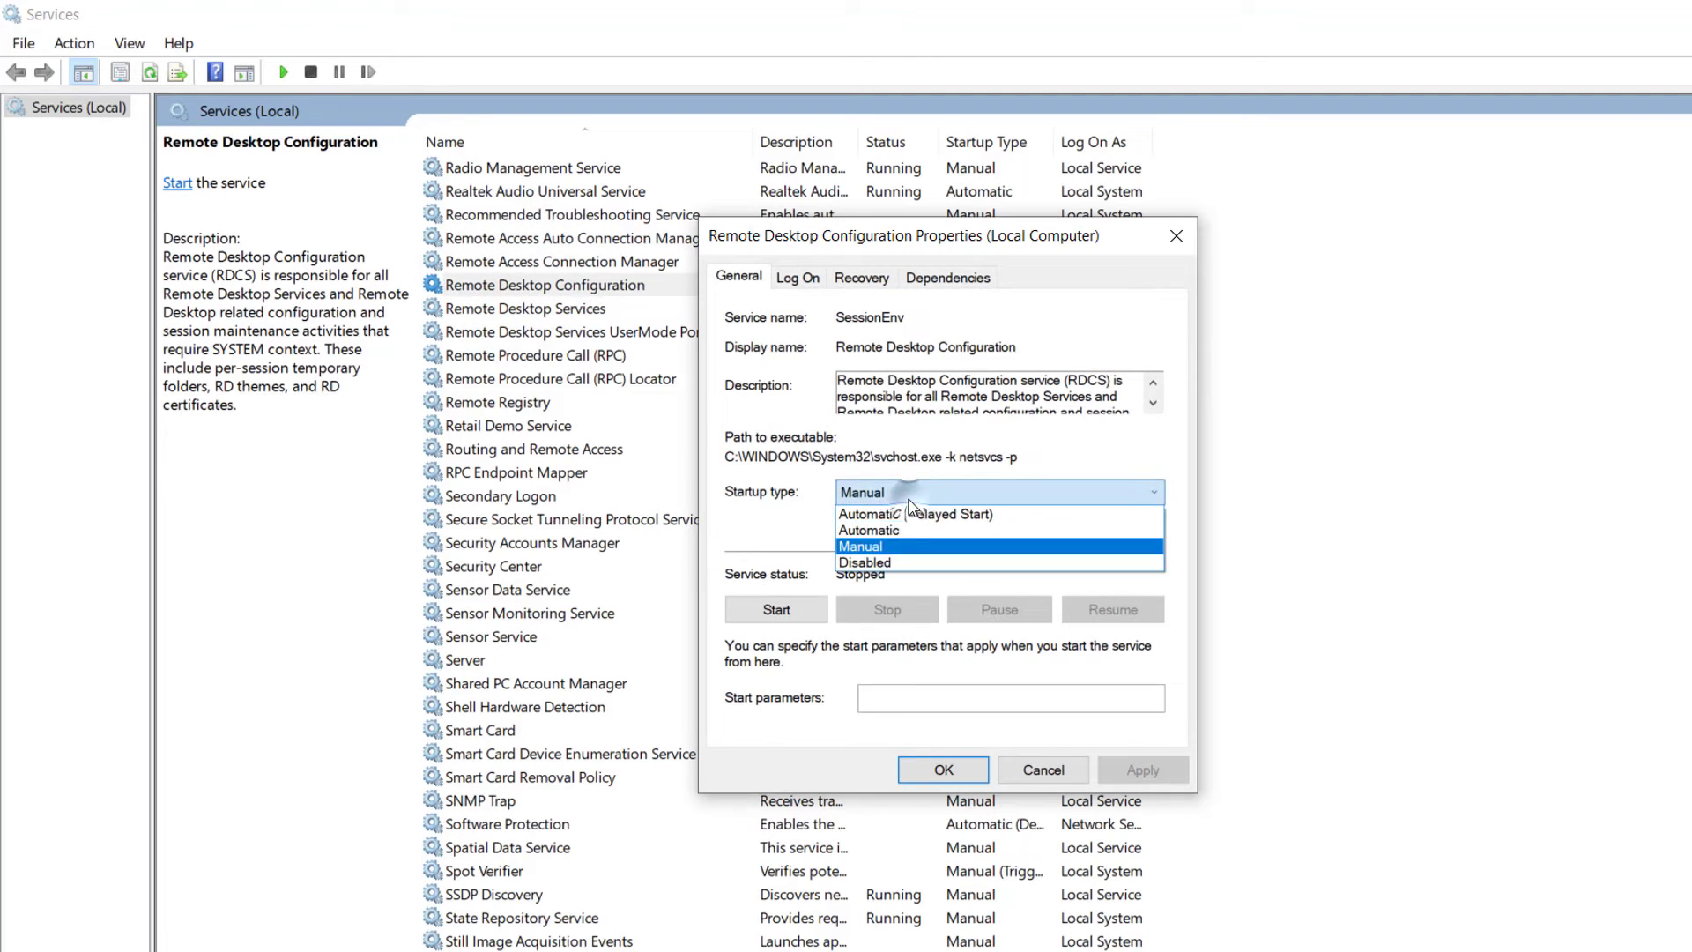
click(899, 532)
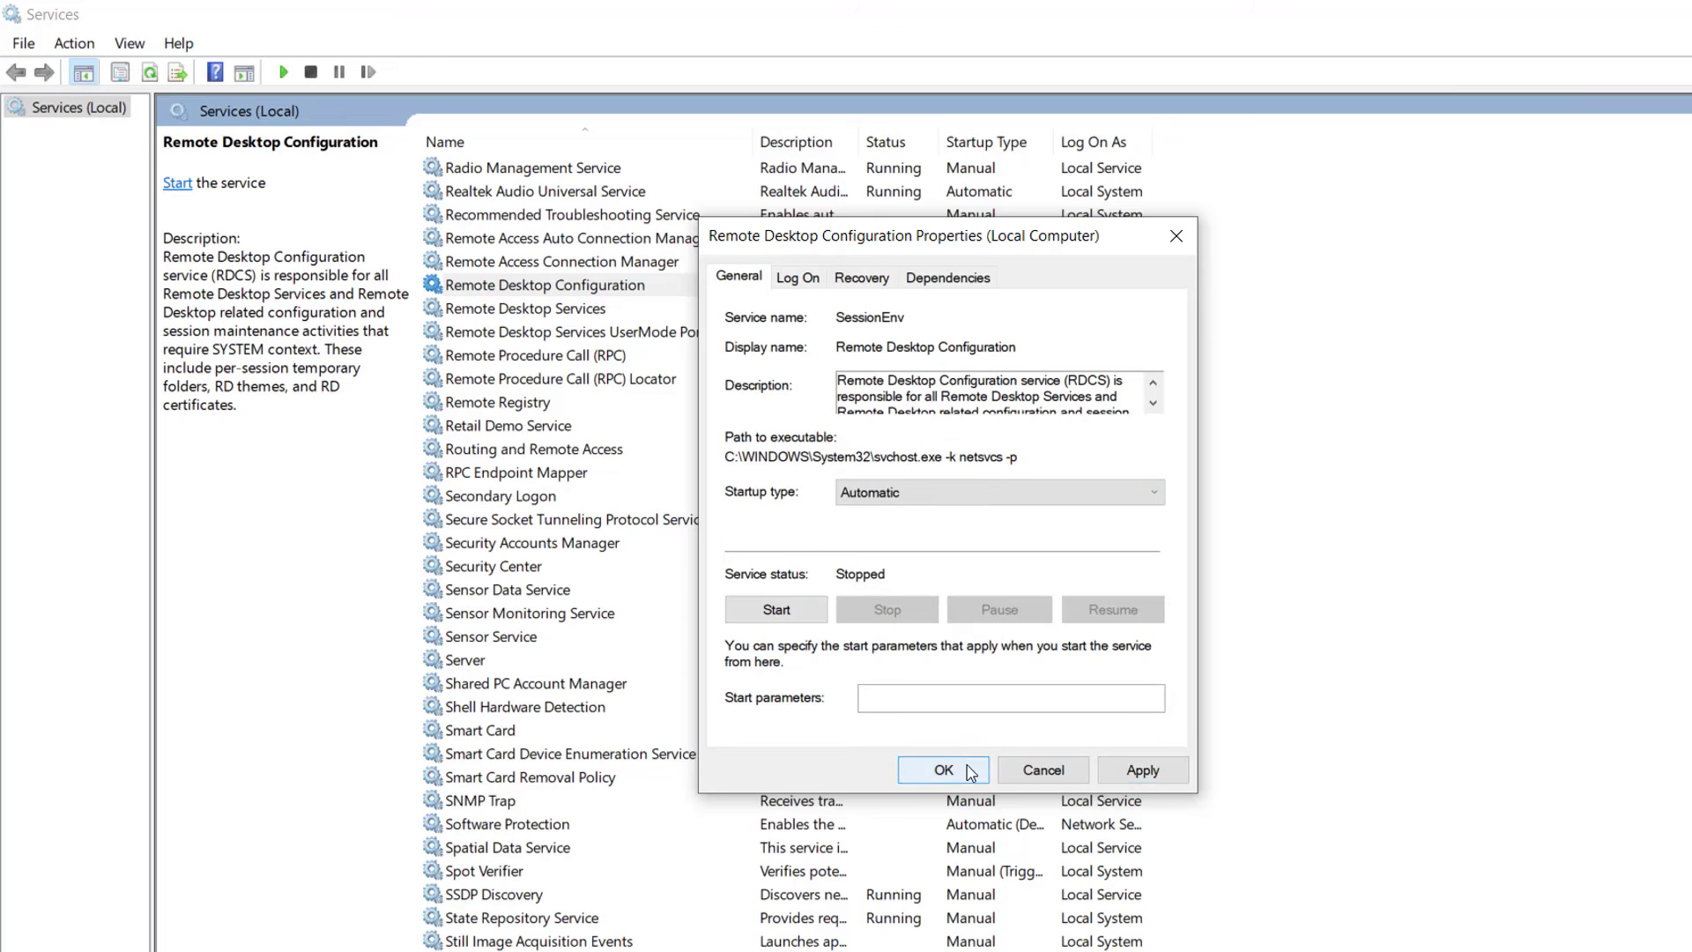
click(1025, 772)
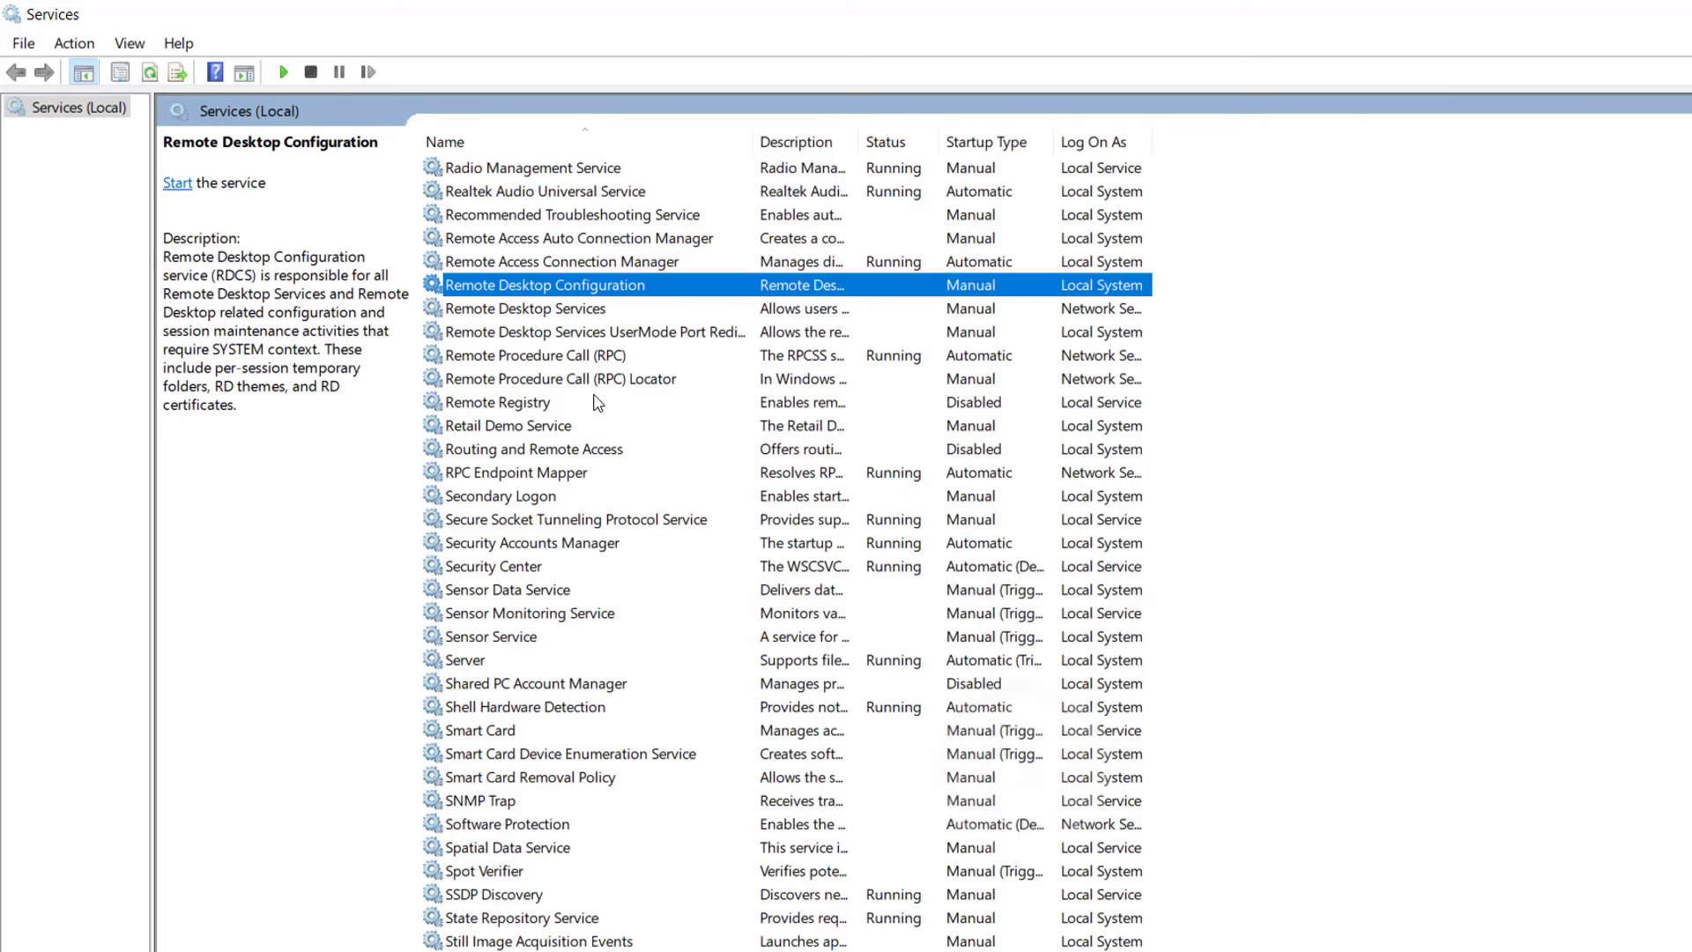
View the startup type options of the Remote Desktop Services service and cancel out of its properties
click(520, 310)
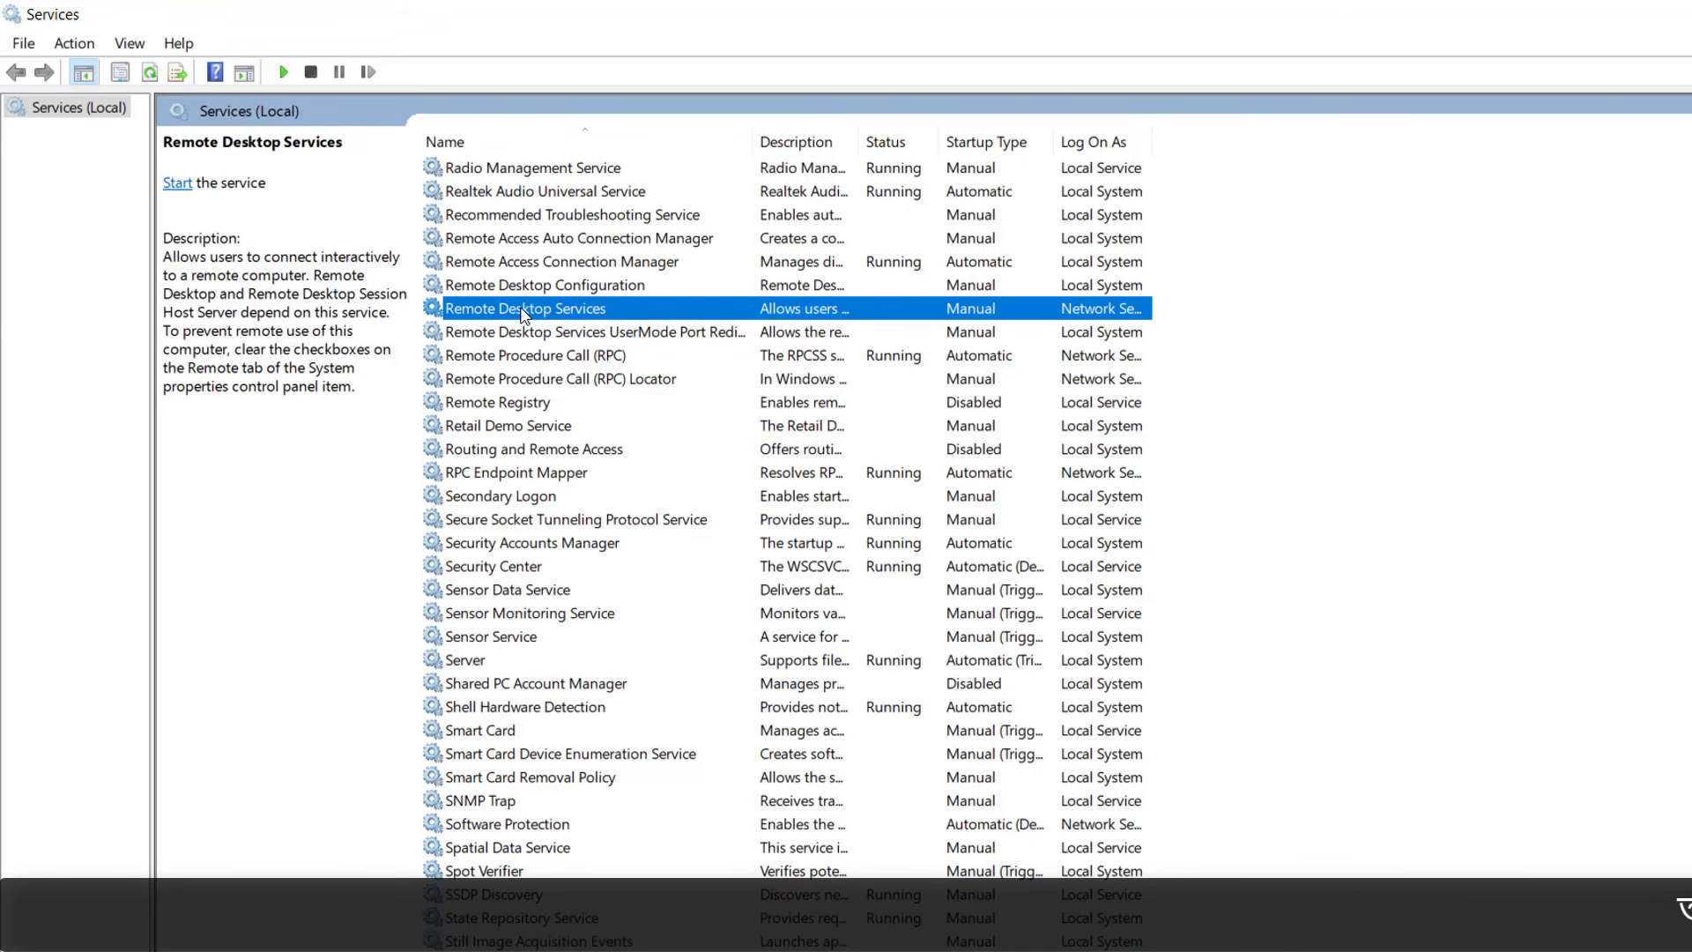
double_click(522, 311)
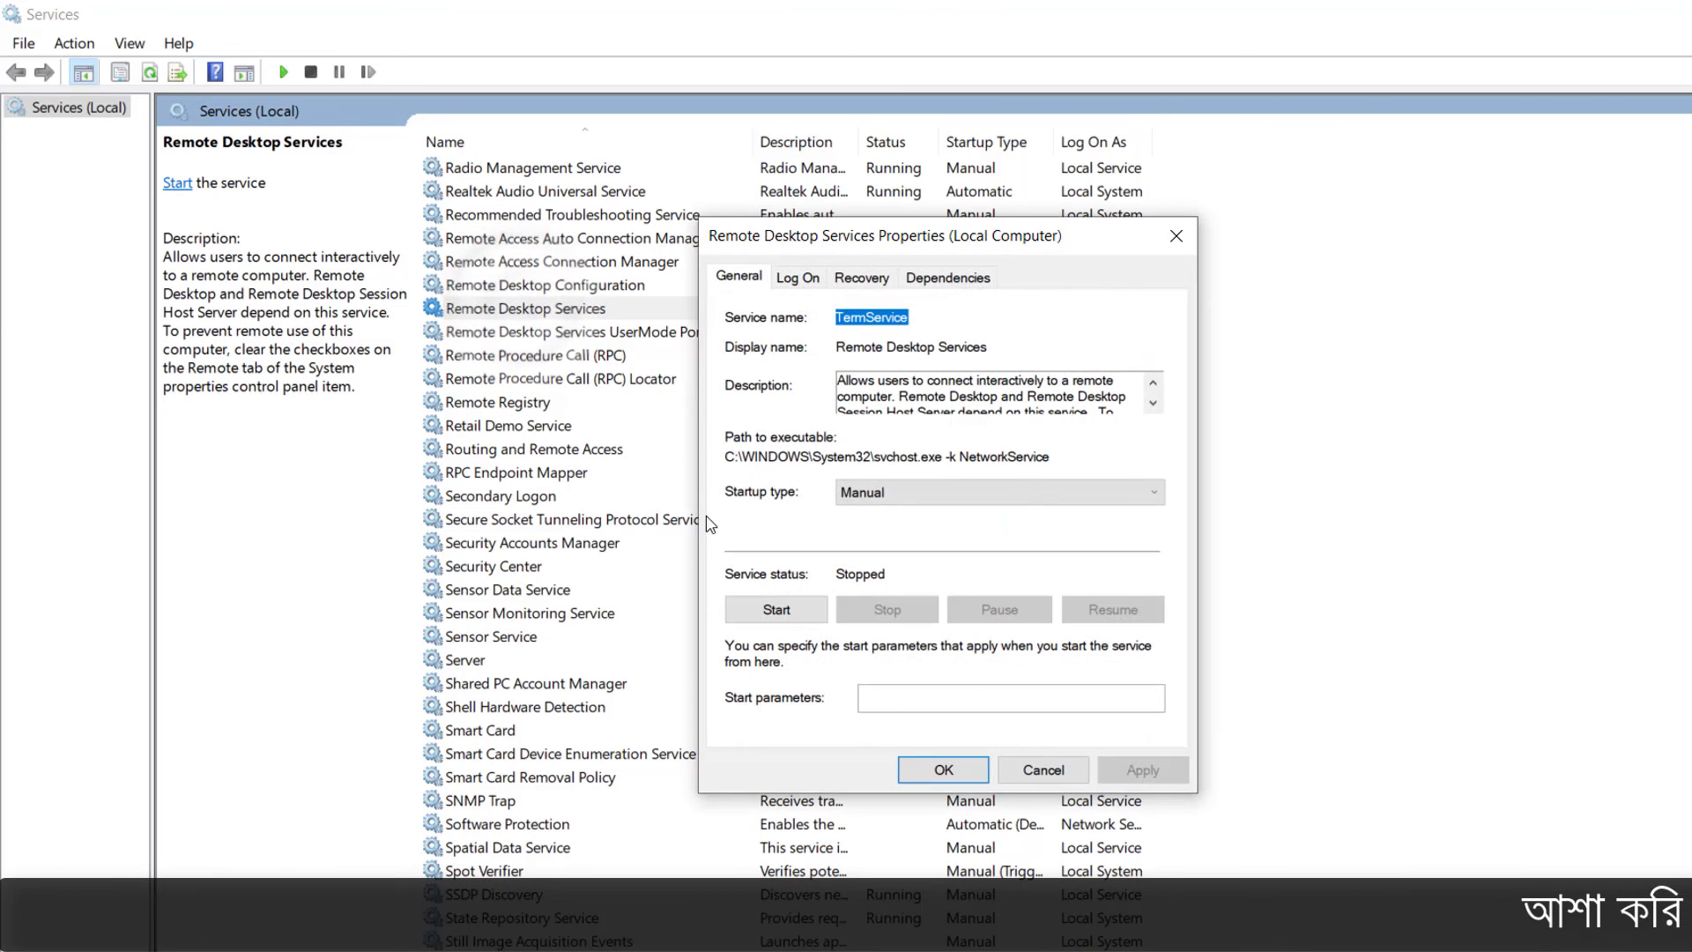
click(859, 494)
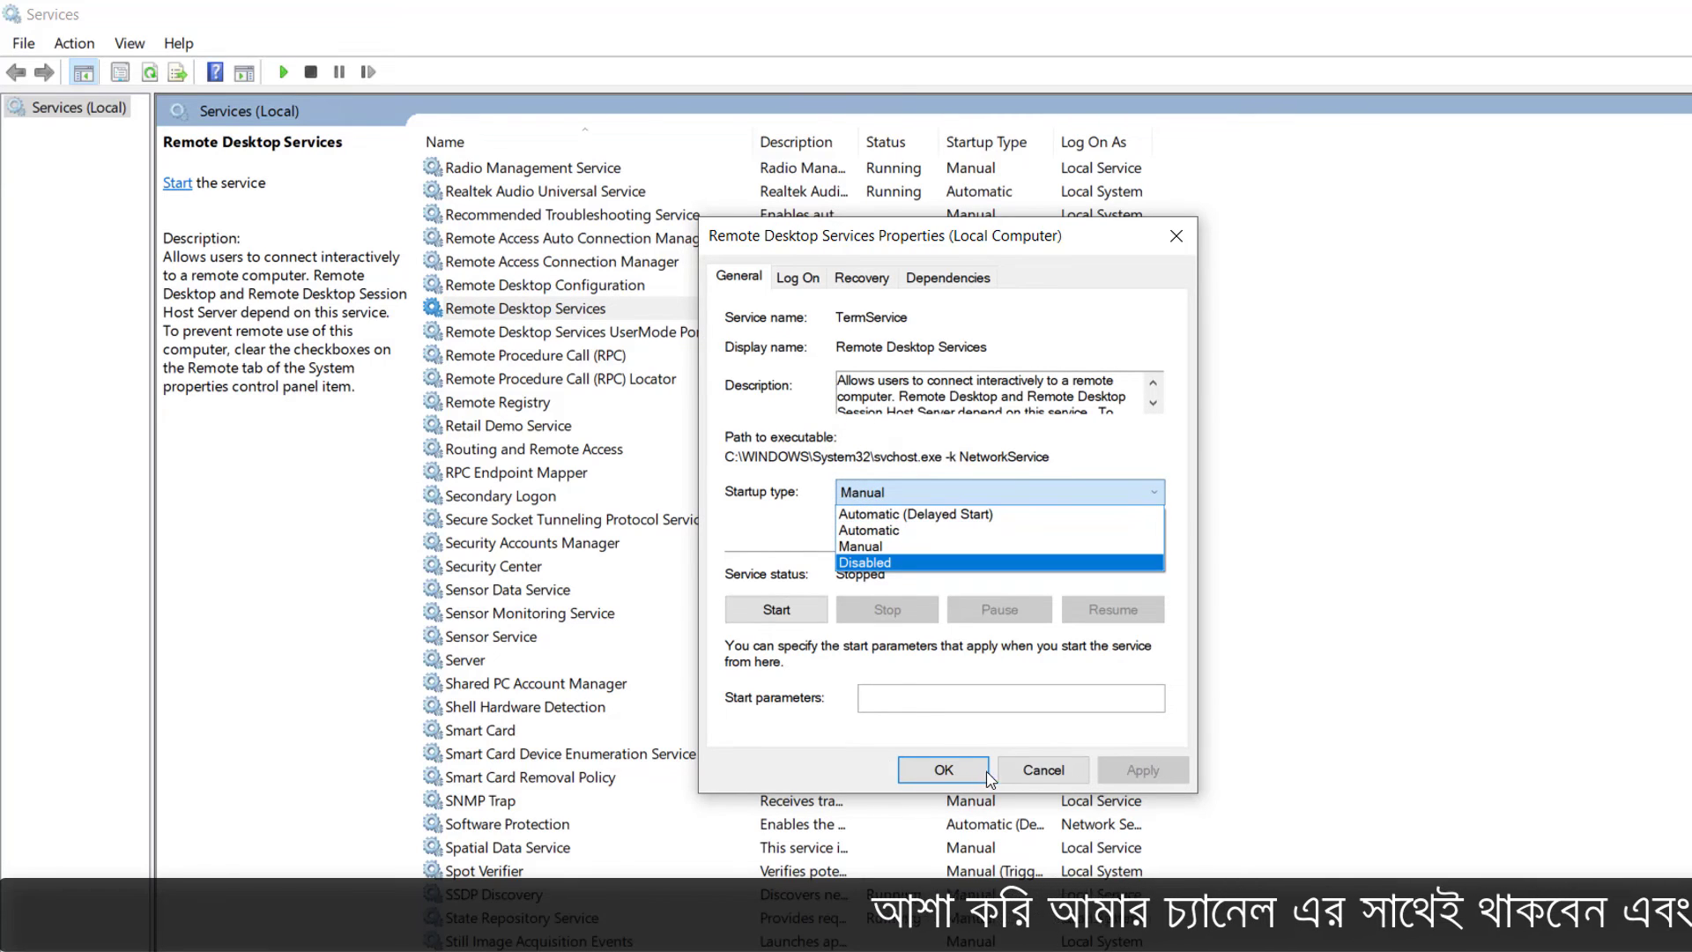
click(1020, 773)
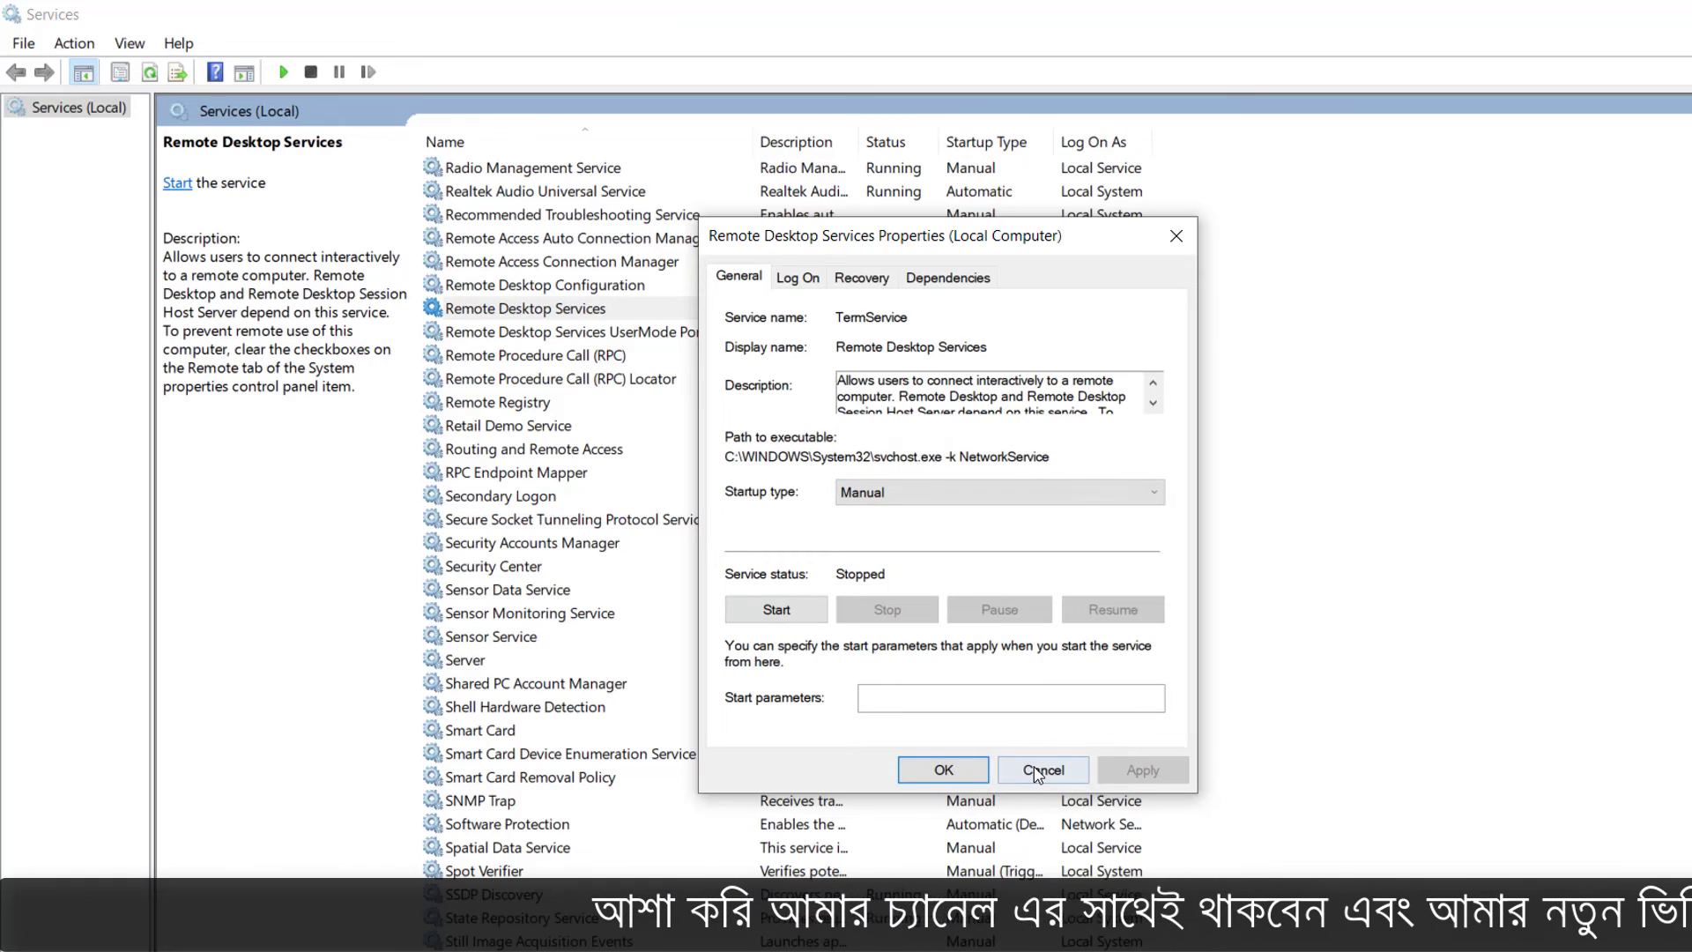
click(1039, 771)
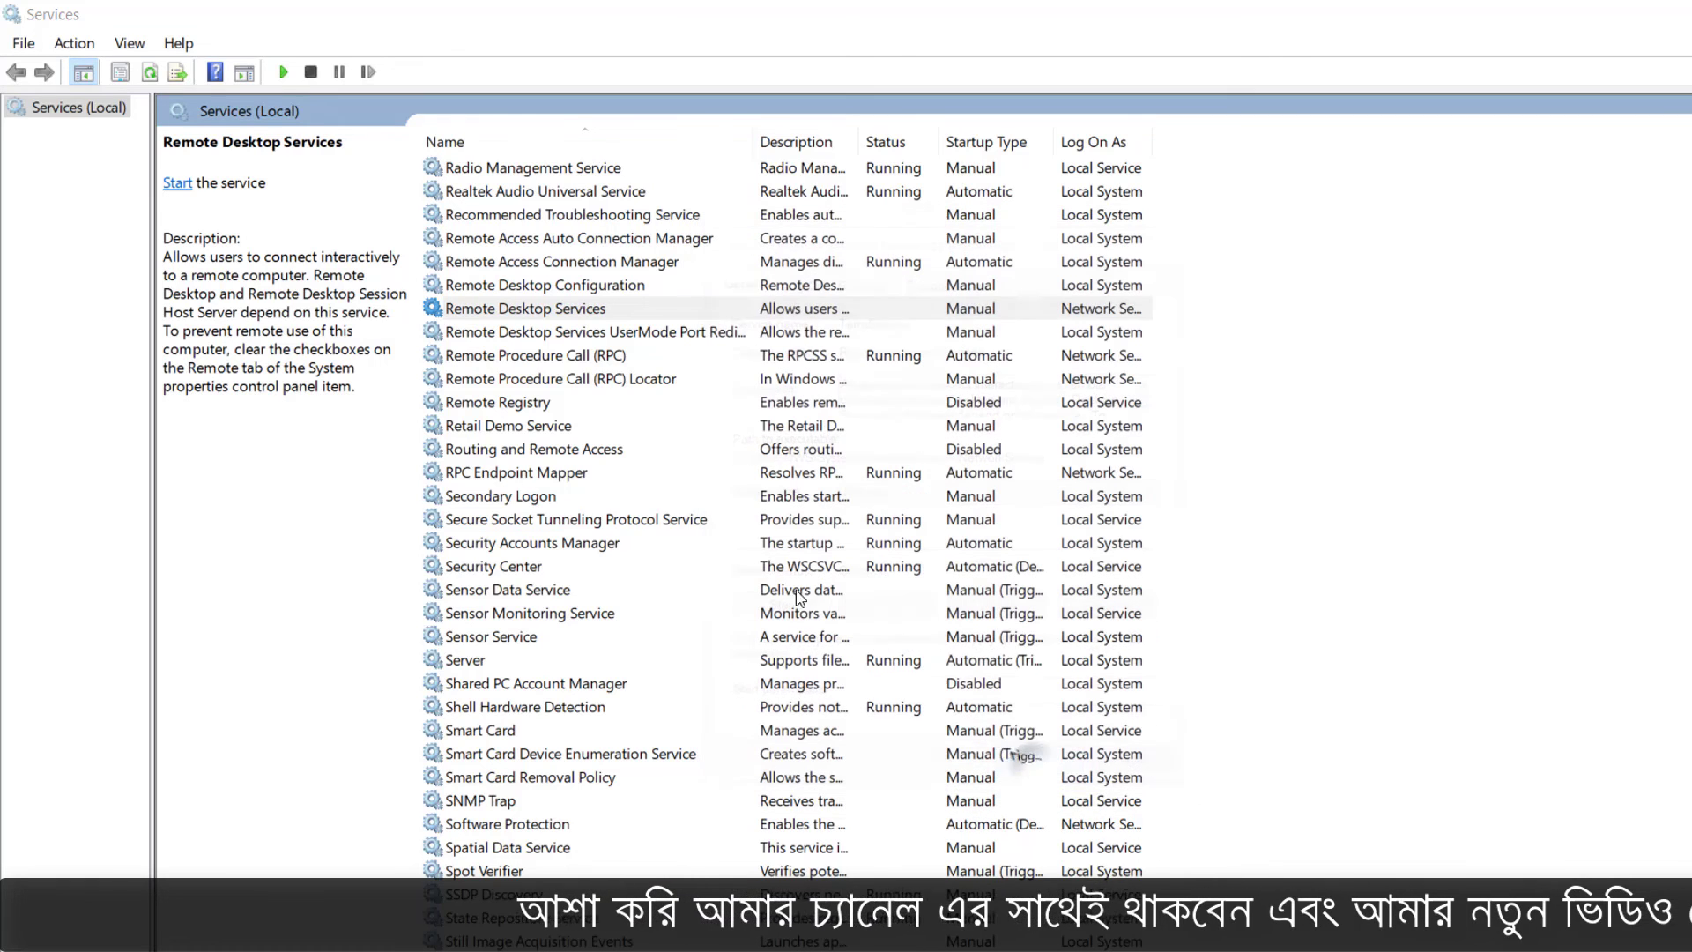
View the startup type options of the Remote Desktop Services UserMode Port Redirector service and cancel out of its properties
double_click(579, 339)
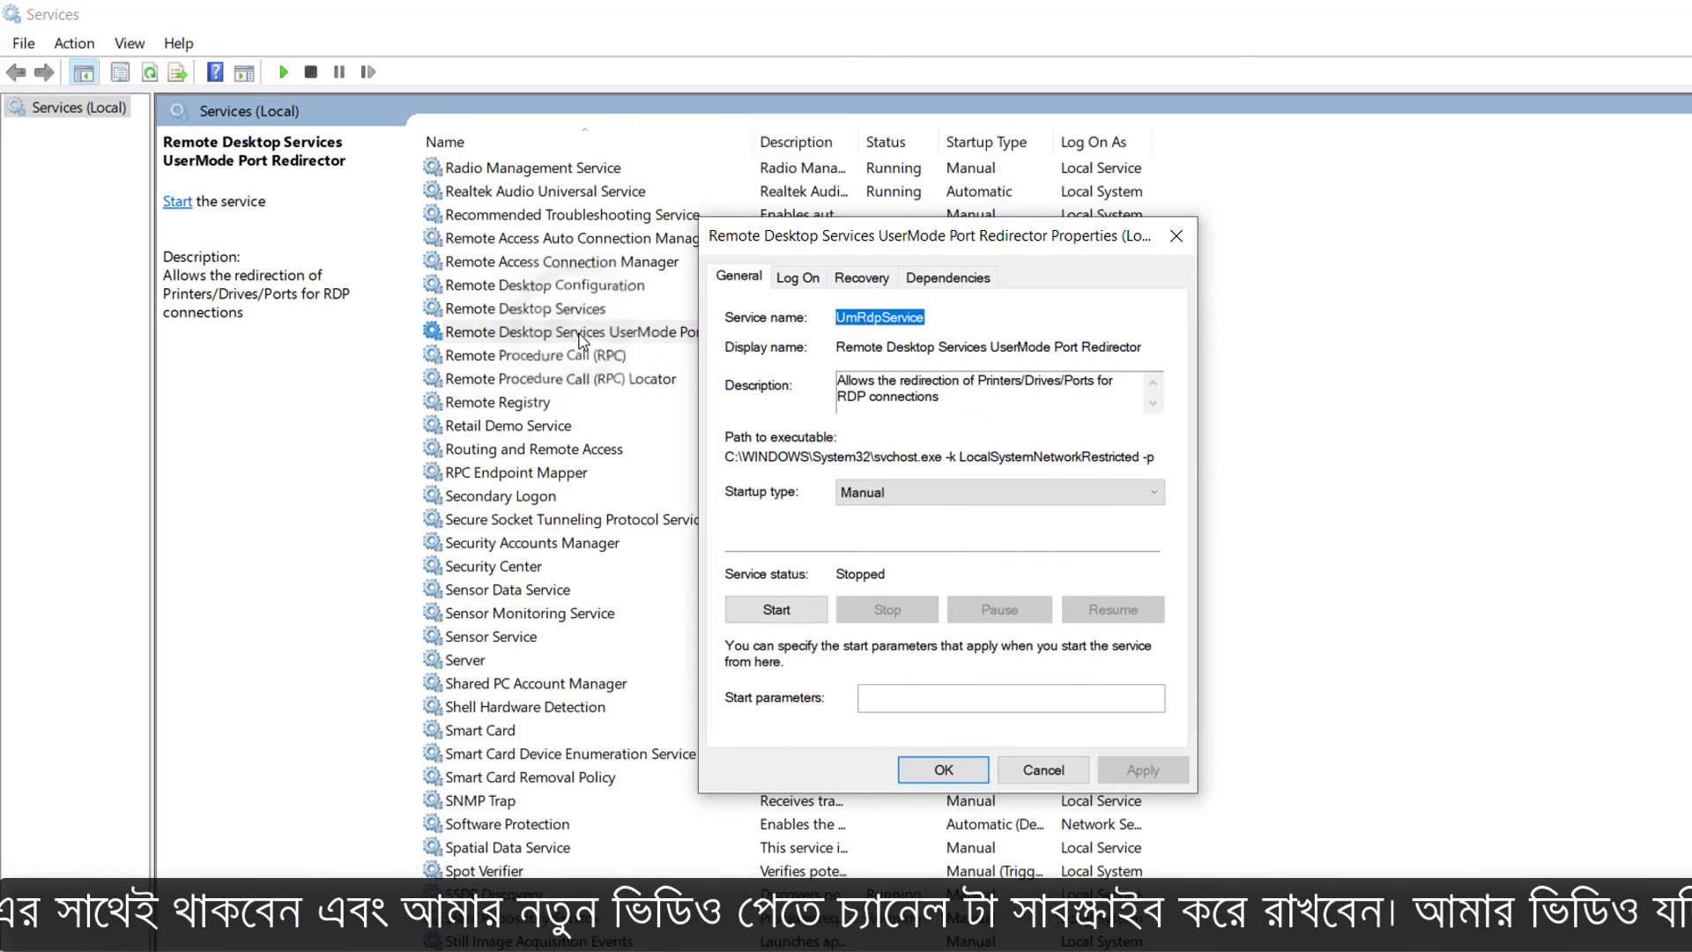
click(895, 494)
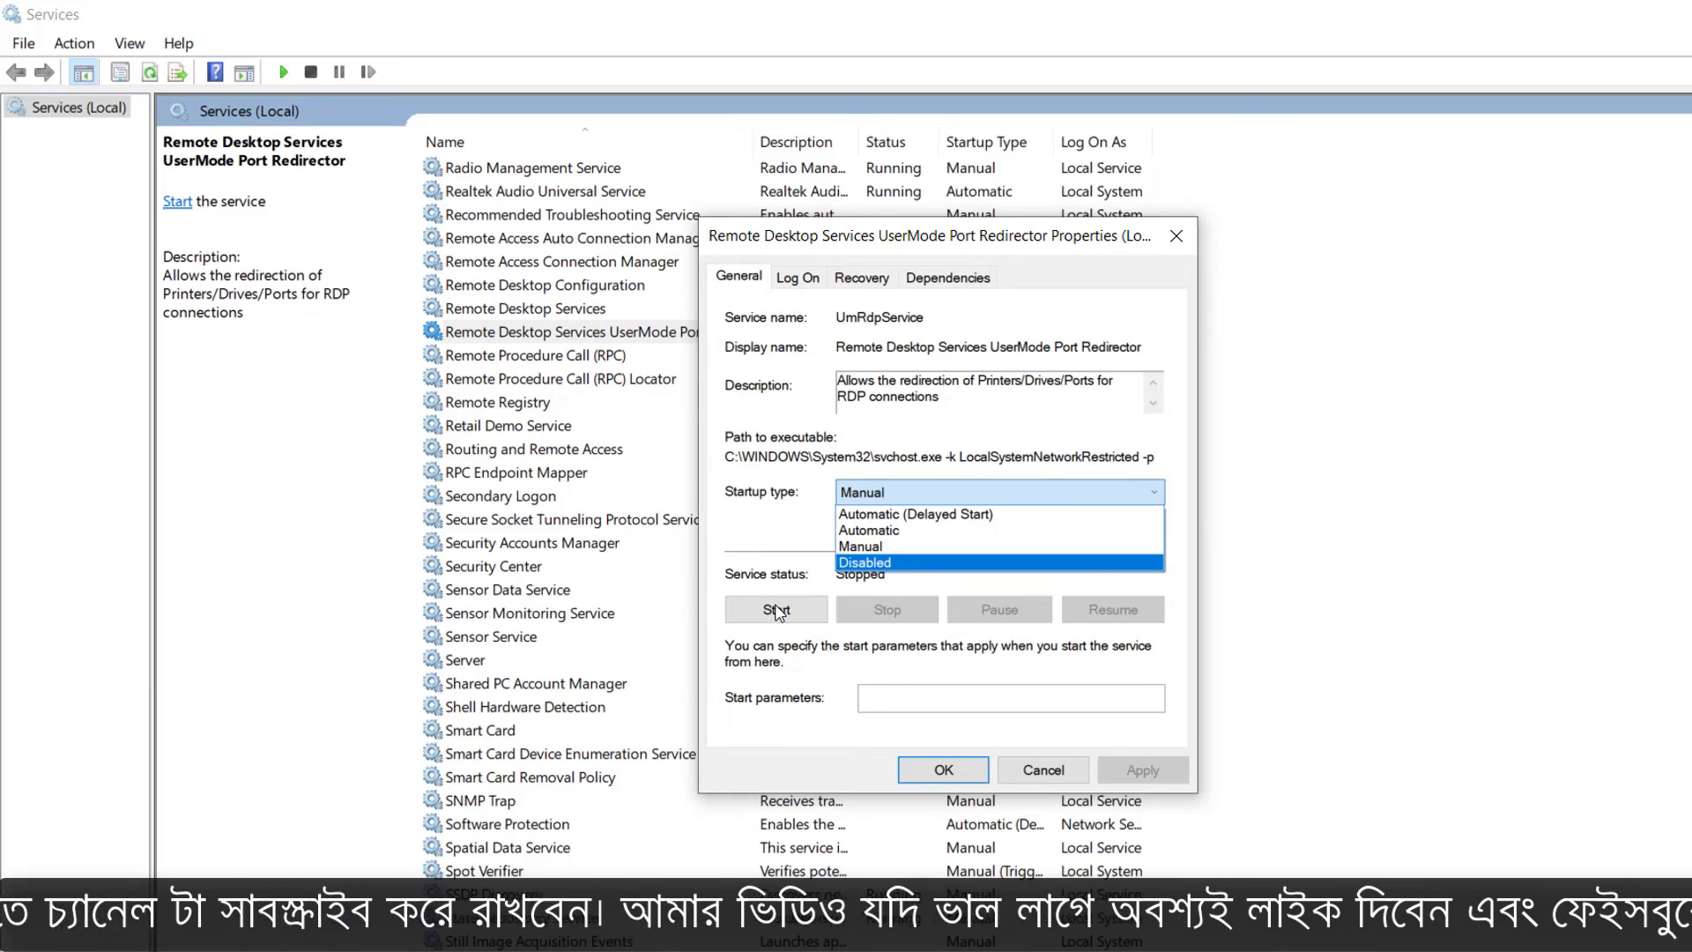
click(1024, 774)
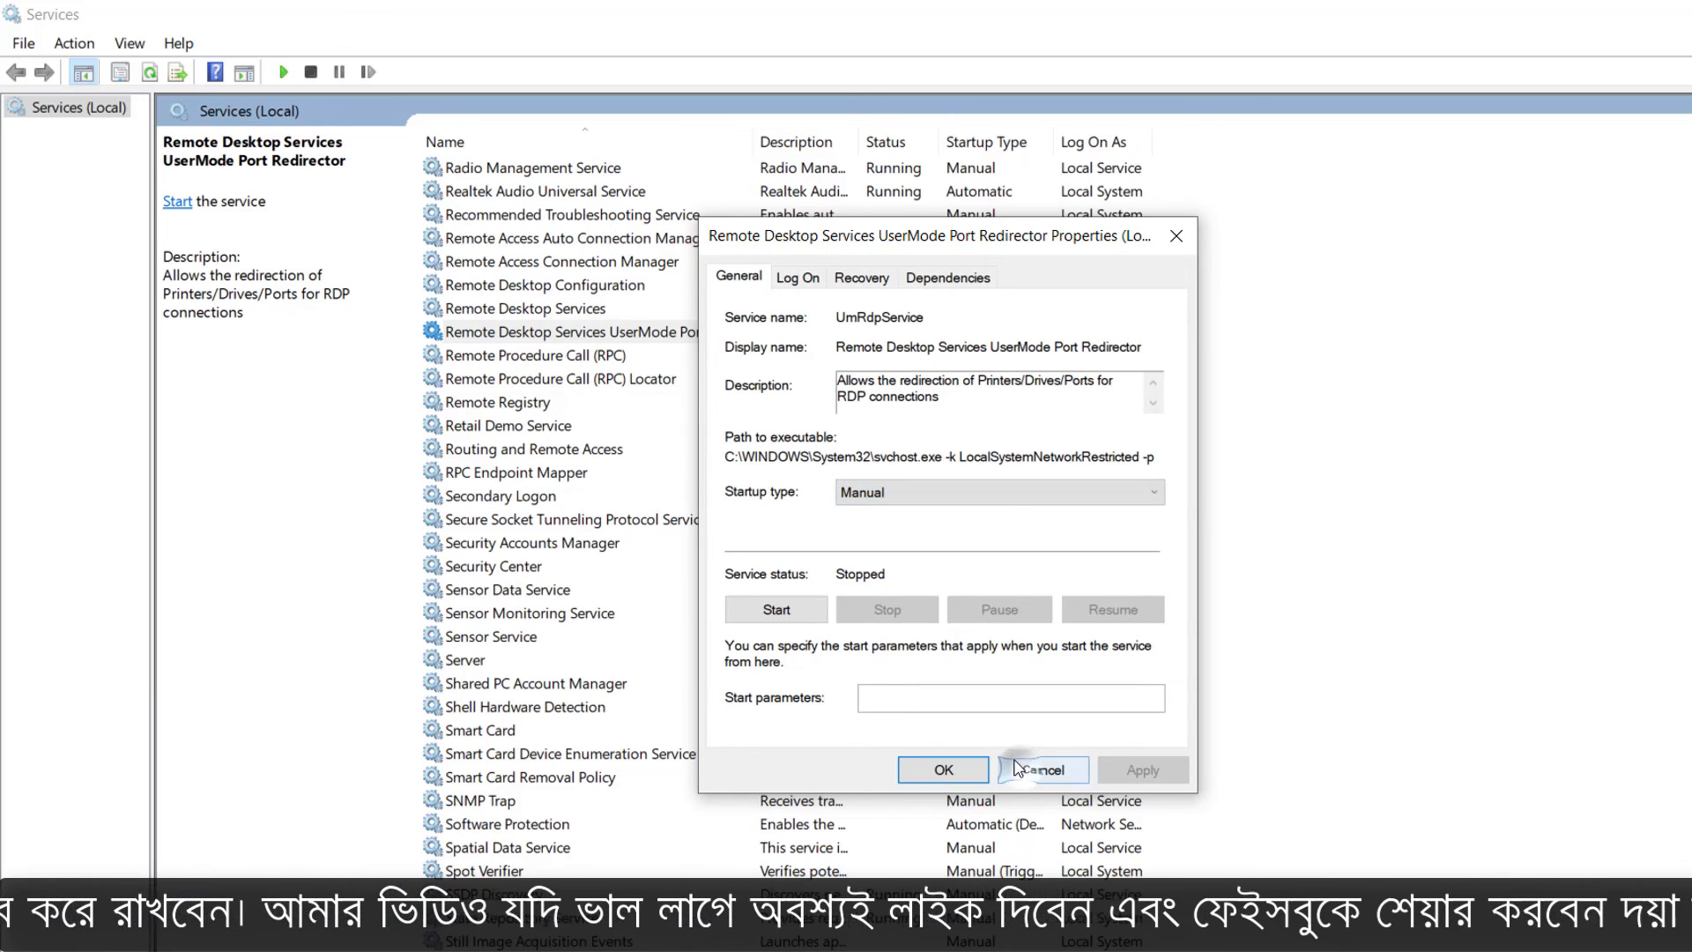
click(1025, 769)
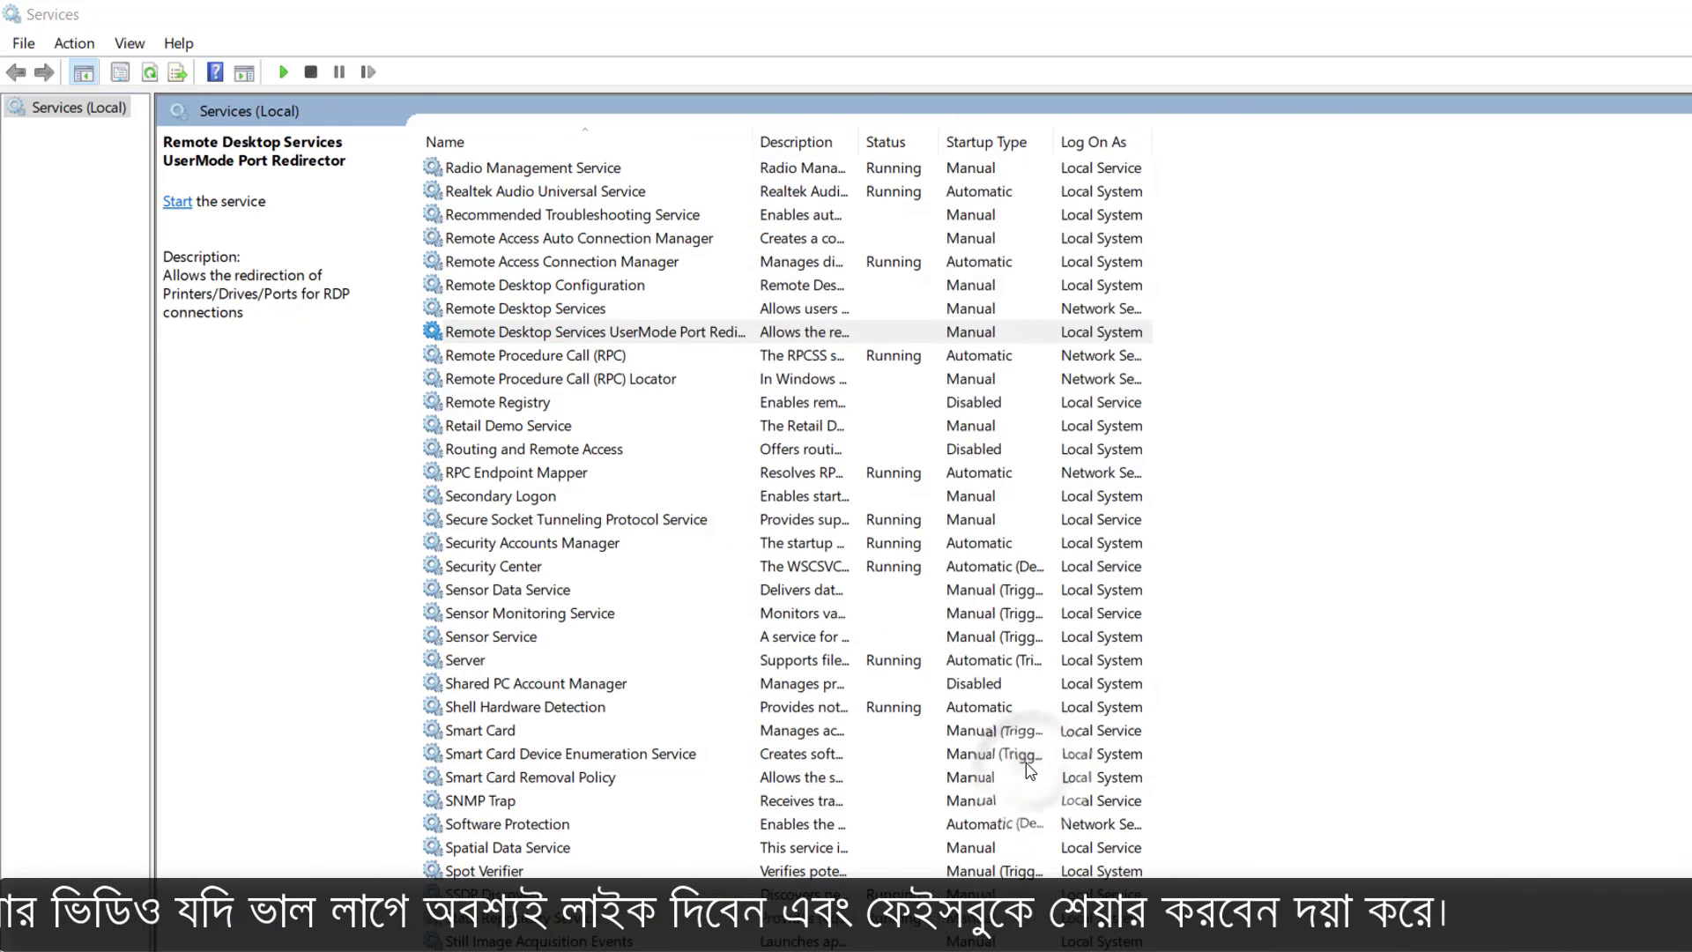